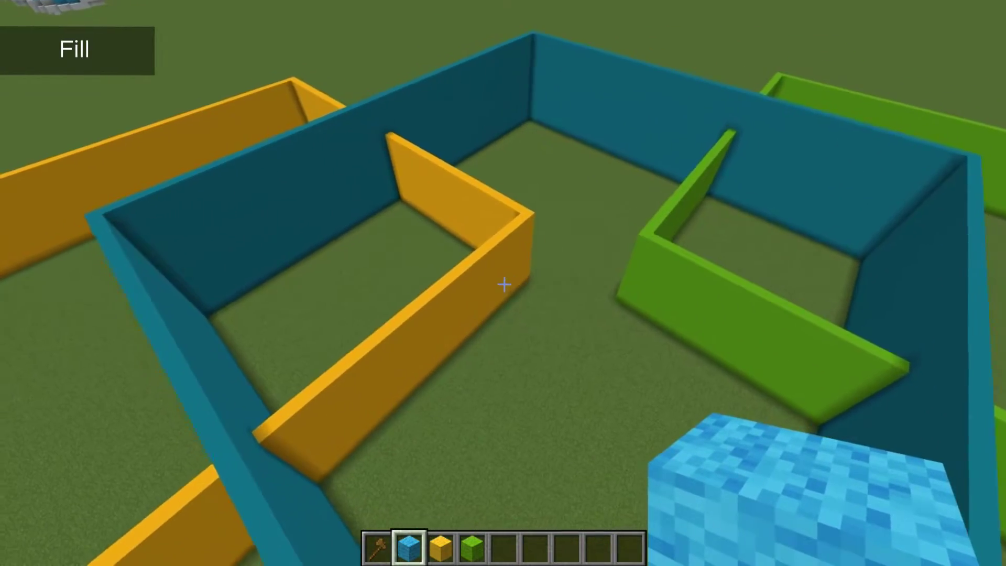
Step: Examine the blue outer walls and the orange and green corner enclosures from several angles above
{"action": "key", "text": "w"}
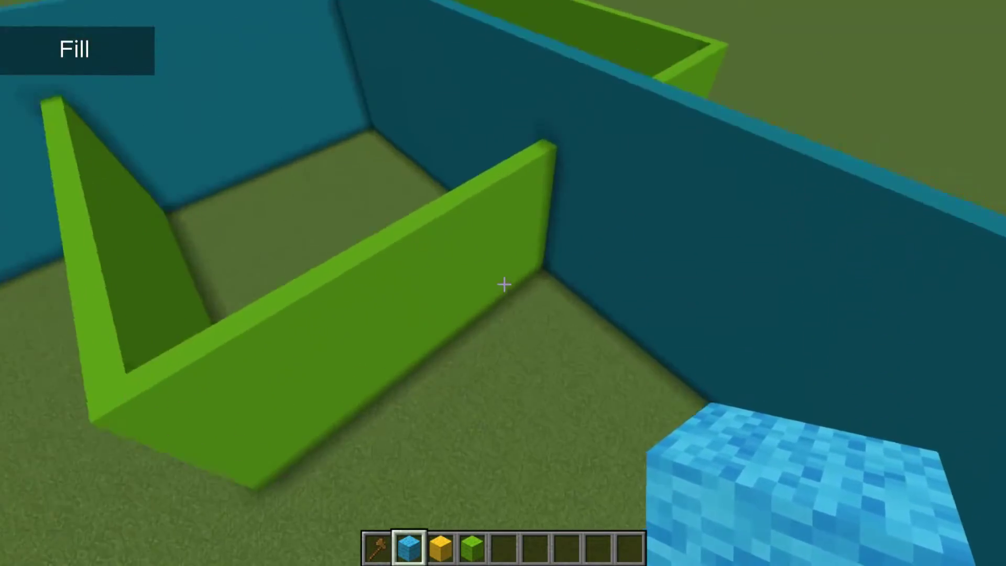
{"action": "key", "text": "a"}
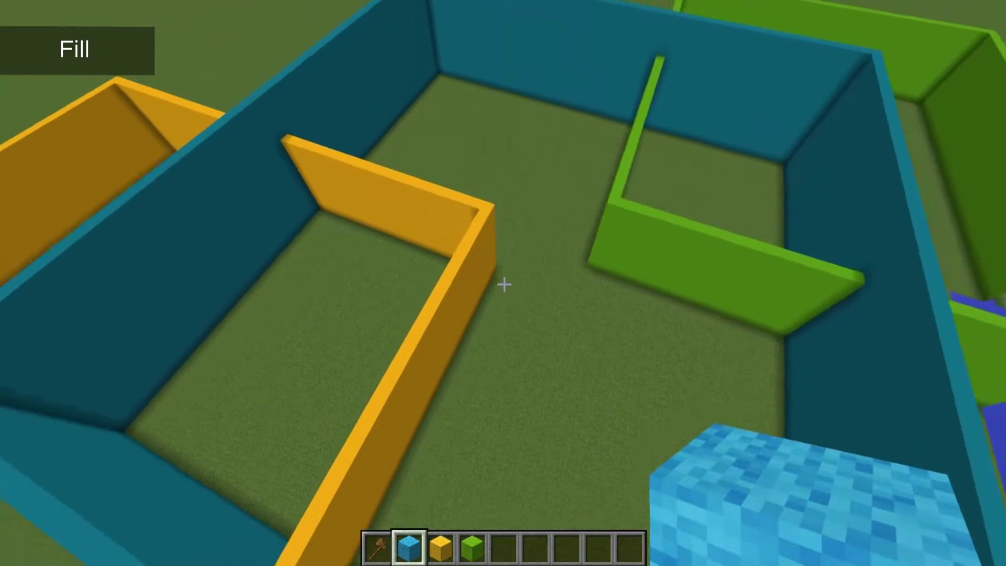
{"action": "key", "text": "space"}
{"action": "key", "text": "s"}
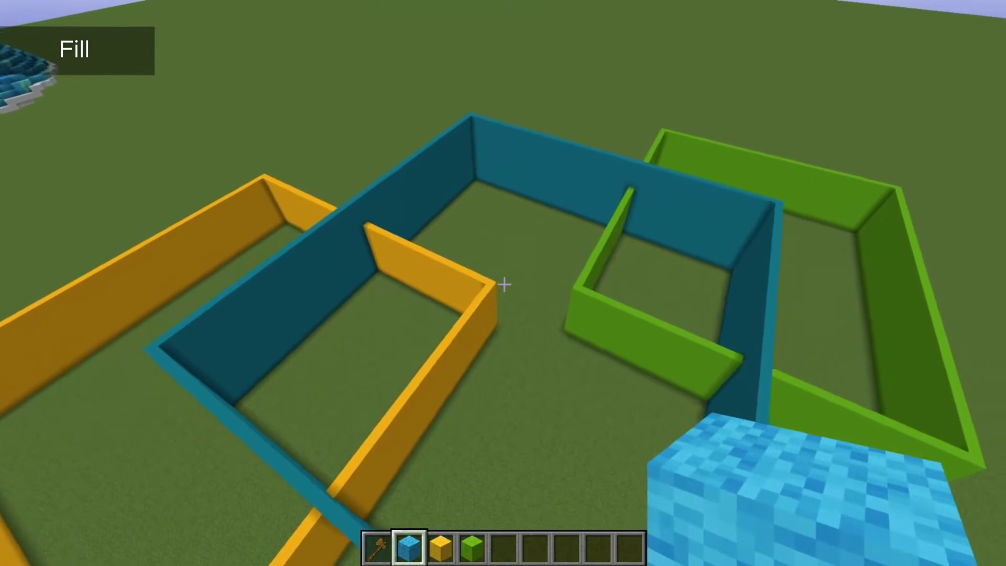
{"action": "key", "text": "a"}
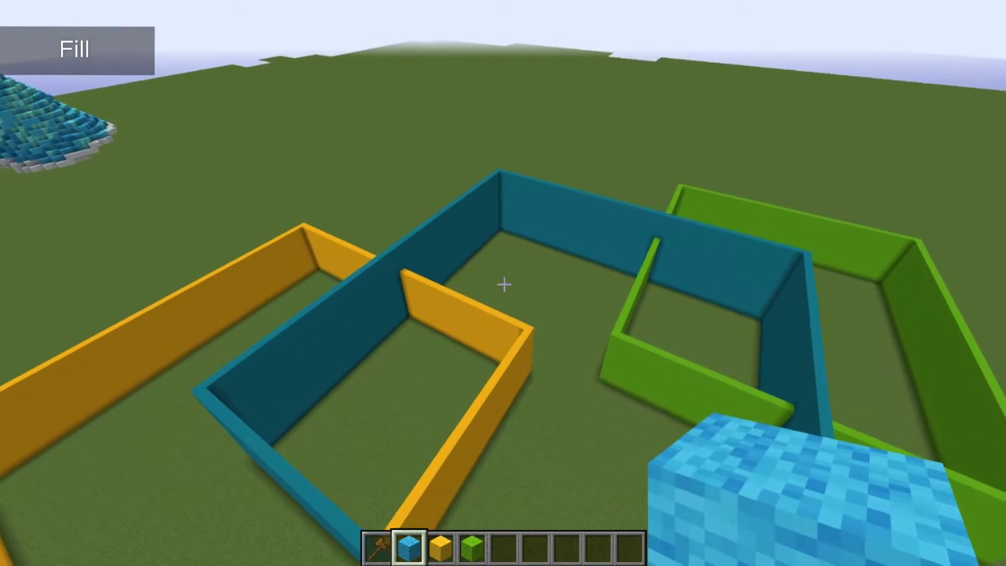
{"action": "key", "text": "s"}
{"action": "key", "text": "a"}
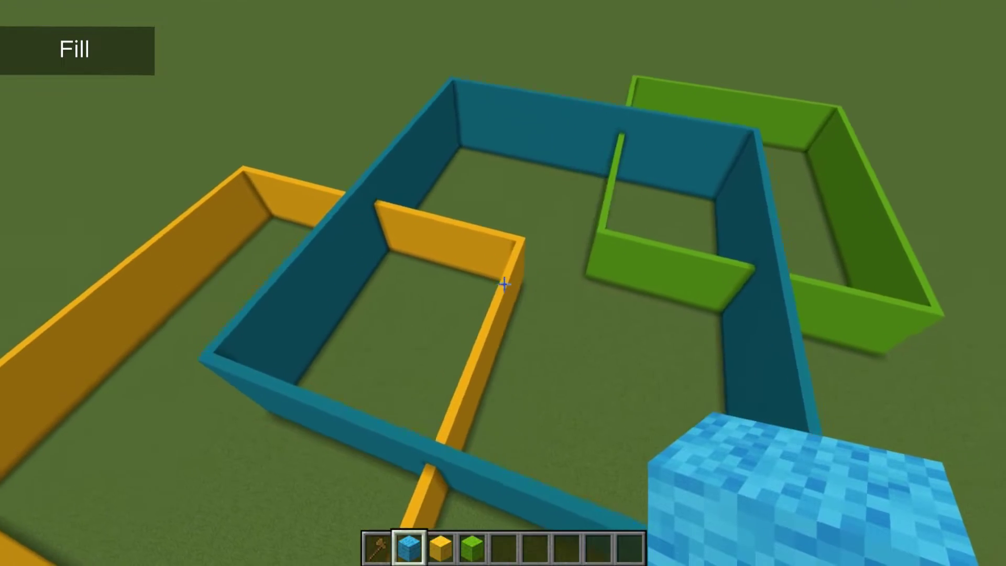
{"action": "key", "text": "a"}
Step: Place a light blue wool block in the inner corner of the orange walls just below their rim, and stand over it
{"action": "key", "text": "shift"}
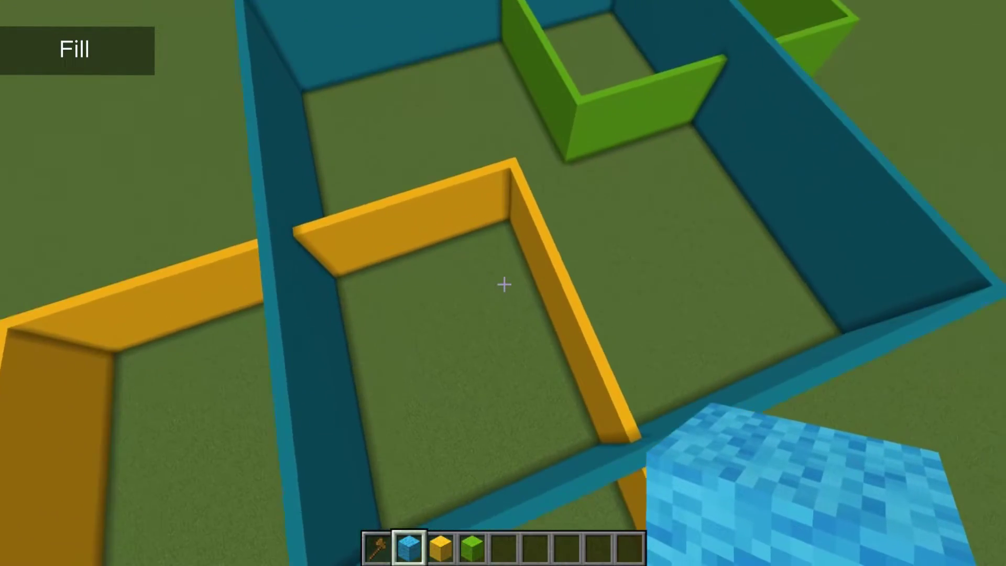
{"action": "key", "text": "shift"}
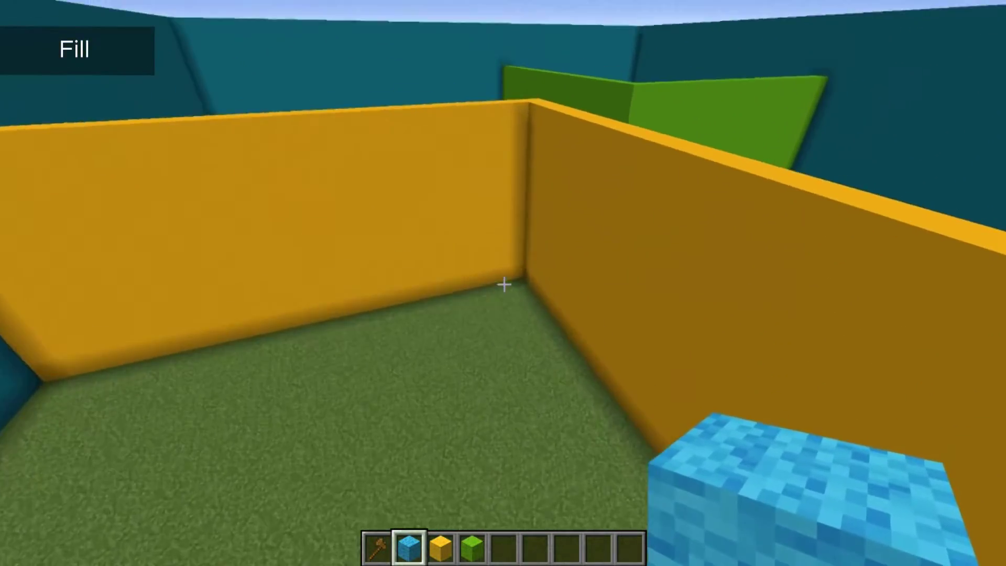
{"action": "key", "text": "space"}
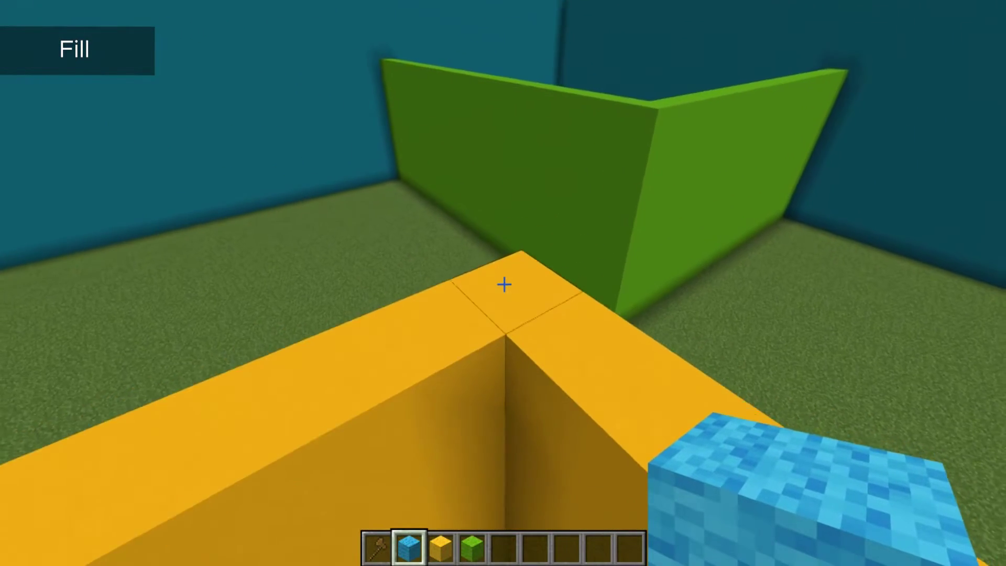
{"action": "key", "text": "shift"}
{"action": "right_click", "coordinate": [503, 285]}
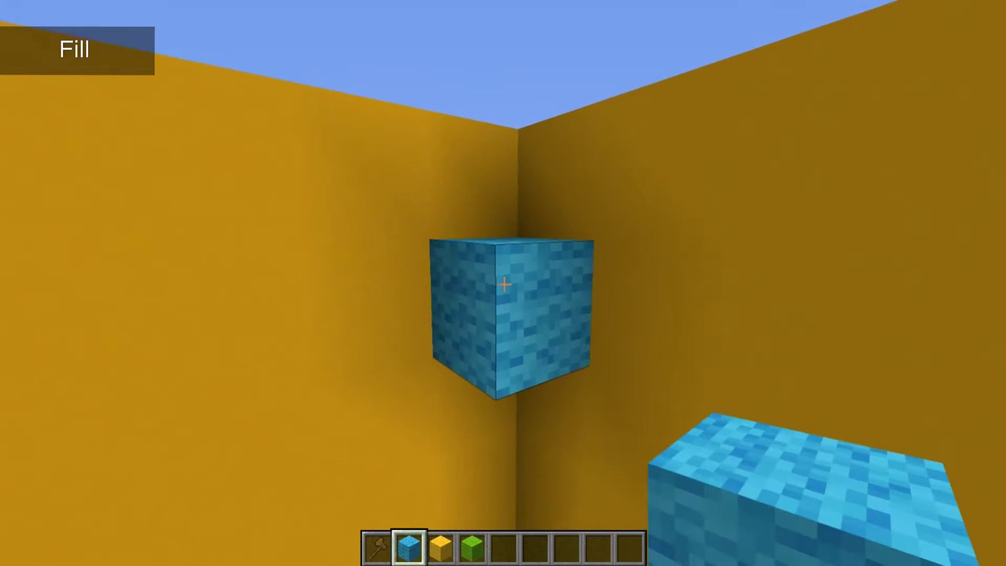
{"action": "key", "text": "space"}
{"action": "key", "text": "w"}
{"action": "key", "text": "shift"}
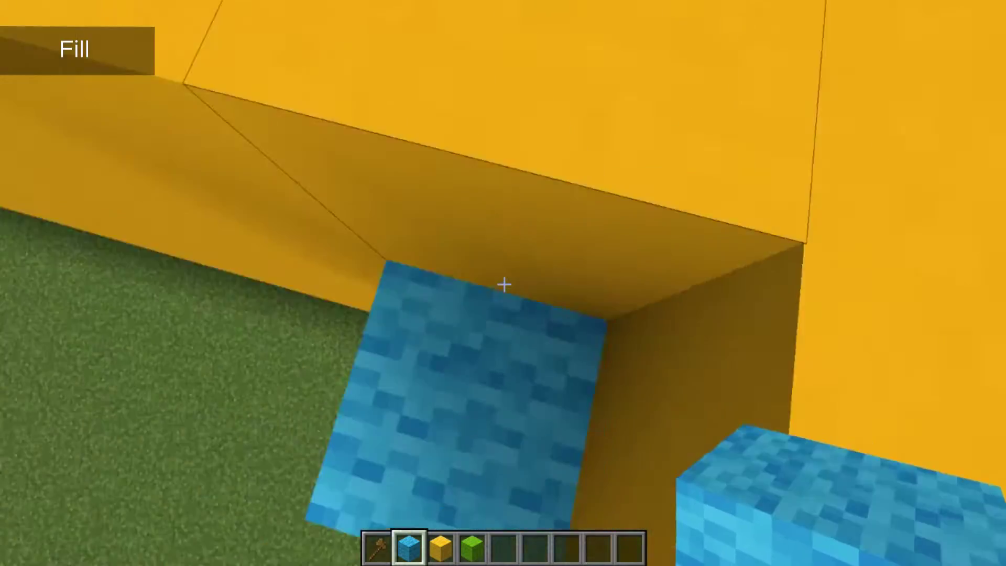
{"action": "key", "text": "shift"}
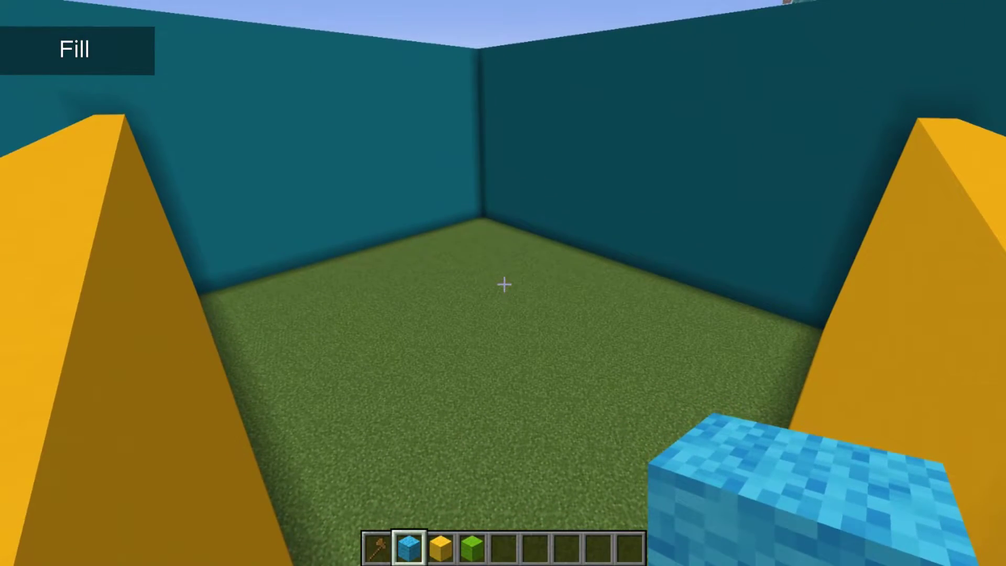
Step: Run //fill 251:4 10 from the orange enclosure's corner and check the filled layer from above and below
{"action": "key", "text": "slash"}
{"action": "type", "text": "/fill 251:4 10"}
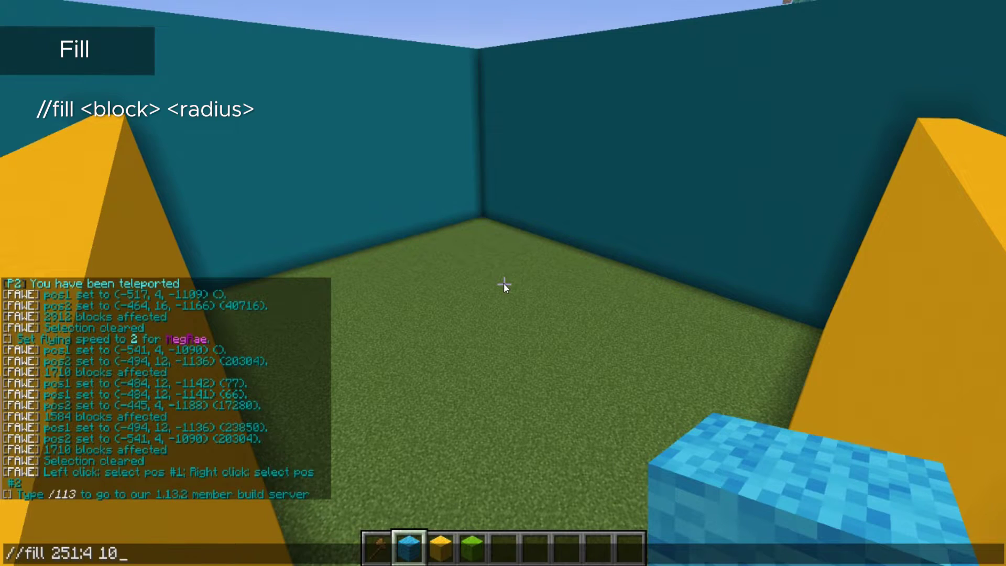
{"action": "key", "text": "Return"}
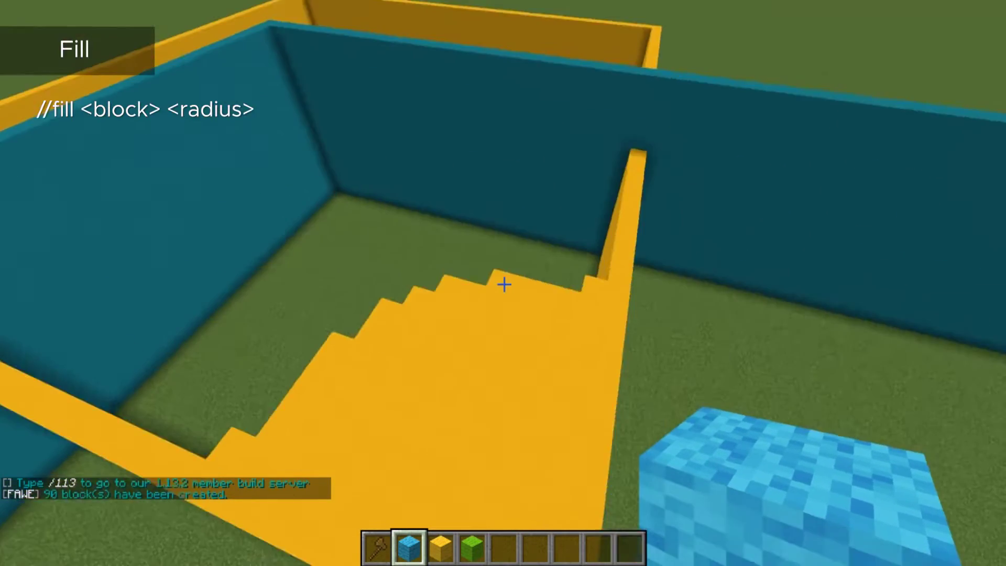
{"action": "key", "text": "a"}
{"action": "key", "text": "shift"}
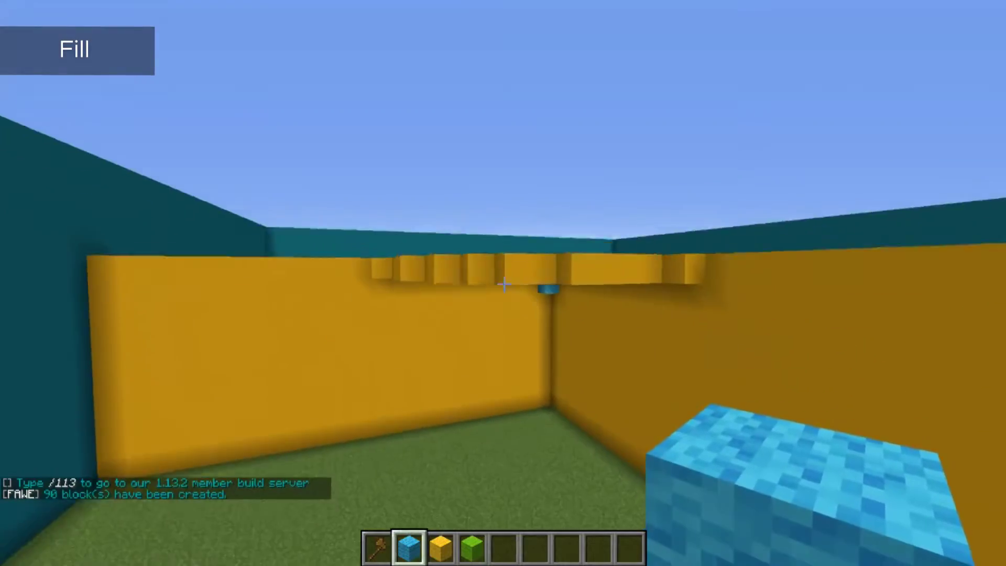
{"action": "key", "text": "space"}
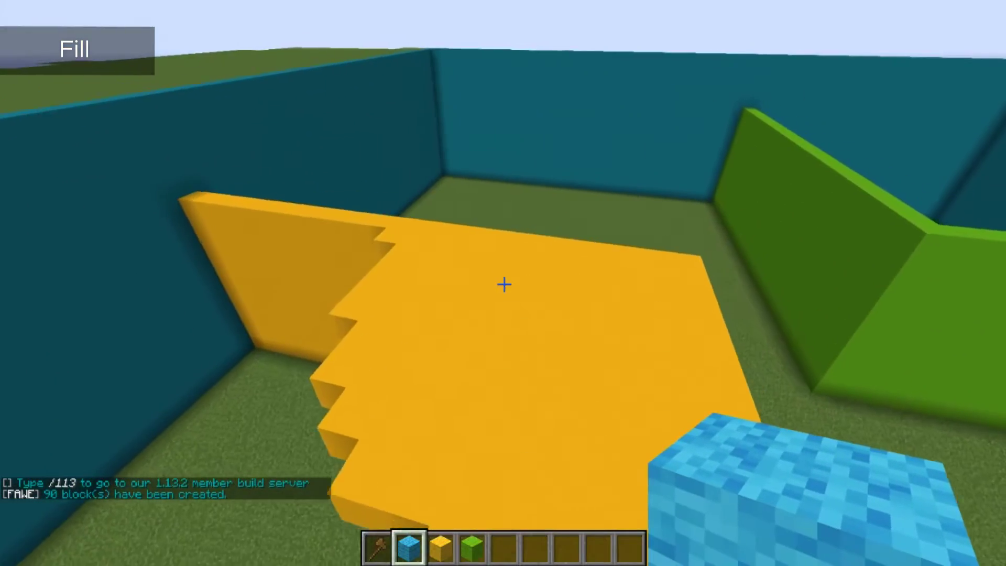
Step: Undo the radius 10 fill and run //fill with block 251:4 again from the same corner, using a radius that covers the whole orange enclosure
{"action": "right_click", "coordinate": [503, 283]}
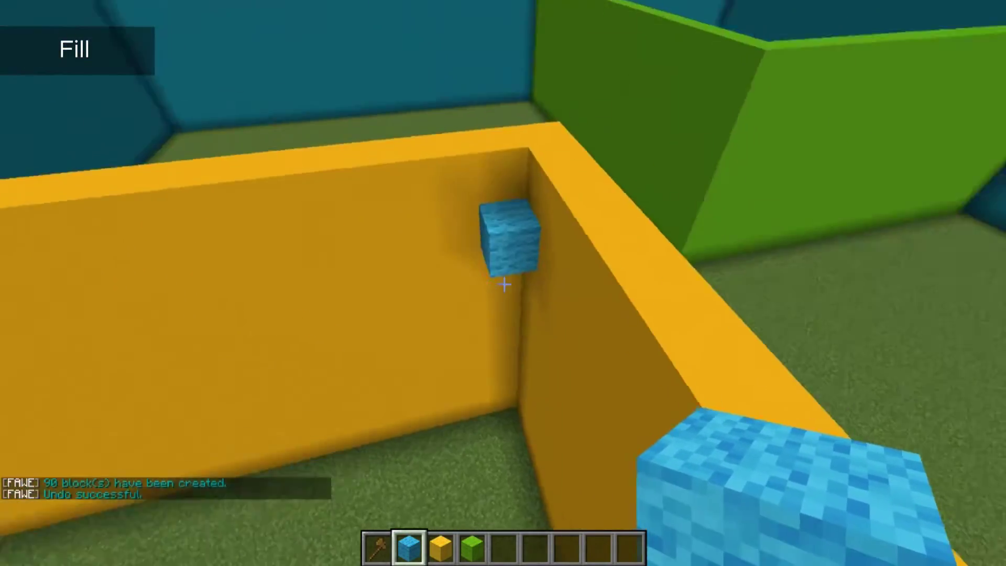
{"action": "key", "text": "w"}
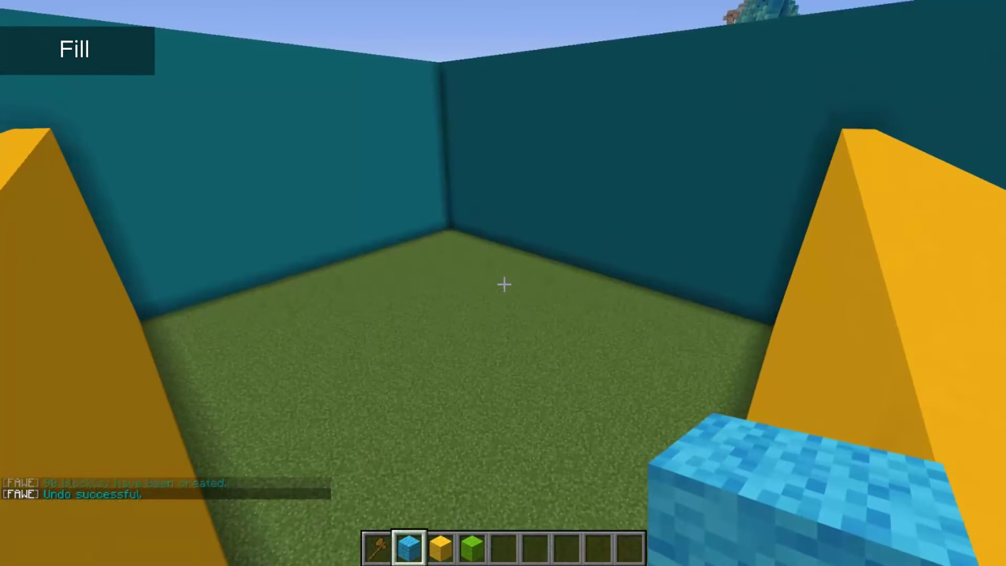
{"action": "key", "text": "slash"}
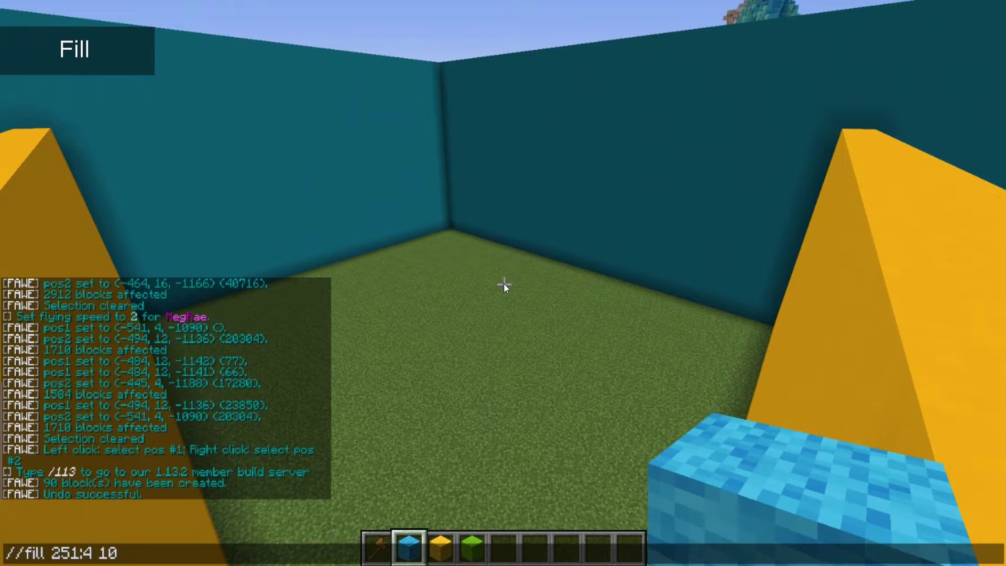
{"action": "type", "text": "/fill 251:4 5"}
{"action": "key", "text": "Return"}
{"action": "key", "text": "space"}
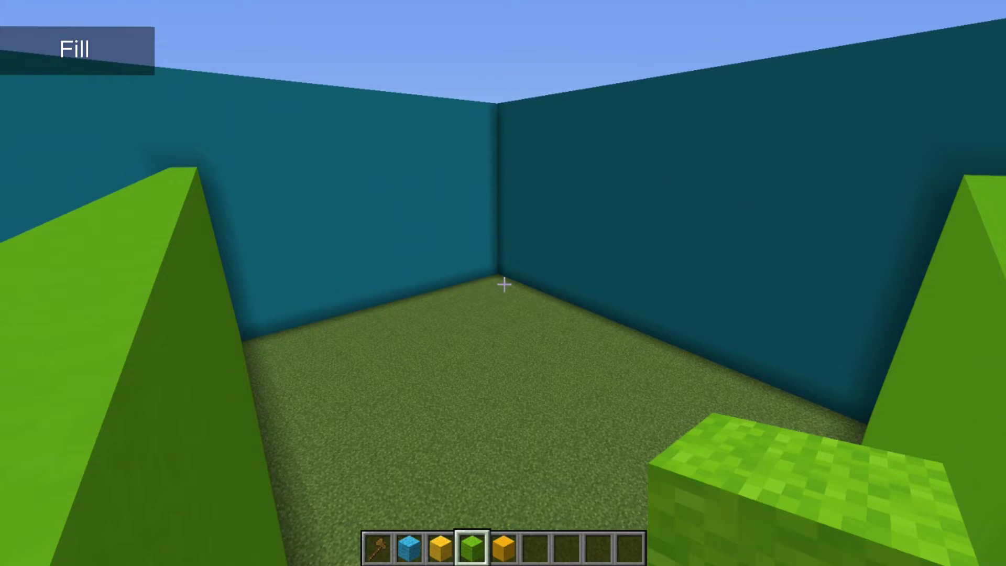
Step: Run //fill 251:5 20 5 in the green enclosure's corner to fill it with radius 20 and height 5
{"action": "key", "text": "slash"}
{"action": "type", "text": "//fill 251:5 20 5"}
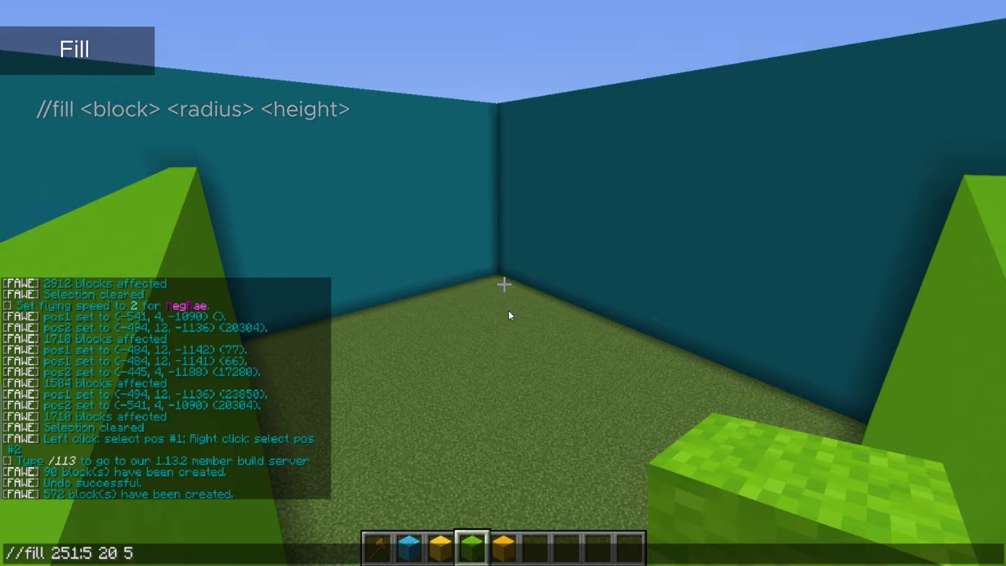
{"action": "key", "text": "Return"}
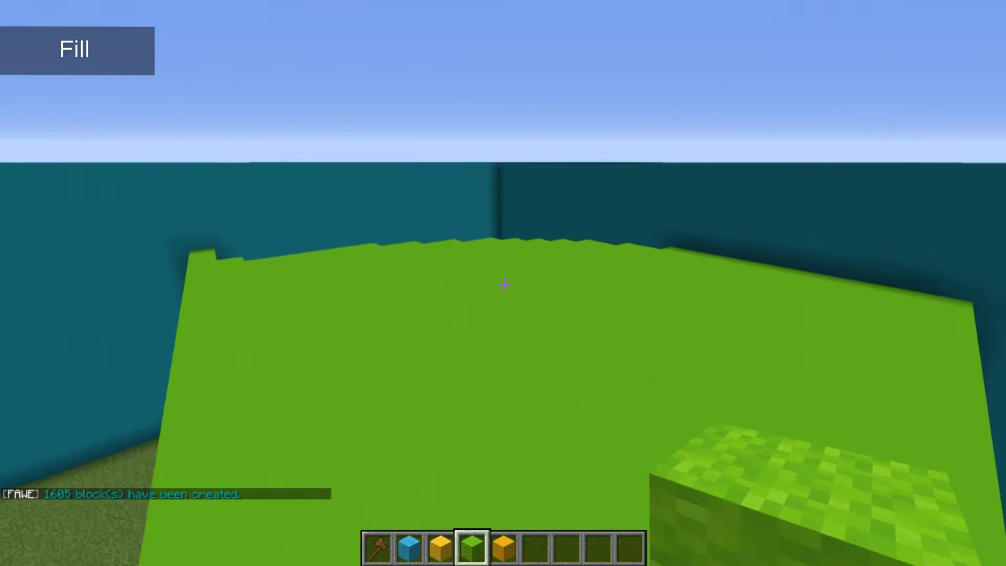
Step: Examine the stepped edge, underside and top of the green fill from inside and above the enclosure
{"action": "key", "text": "w"}
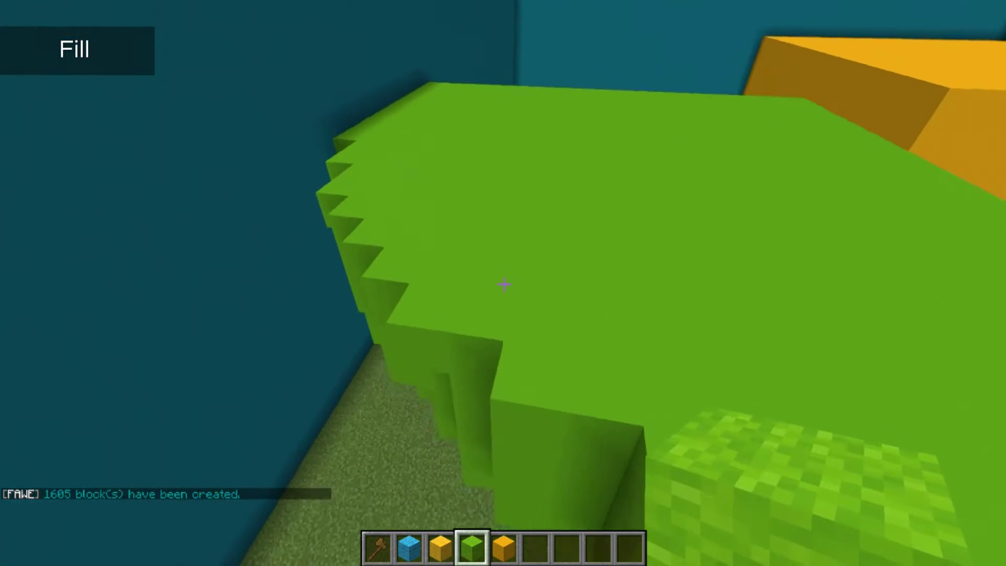
{"action": "key", "text": "shift"}
{"action": "key", "text": "s"}
{"action": "key", "text": "space"}
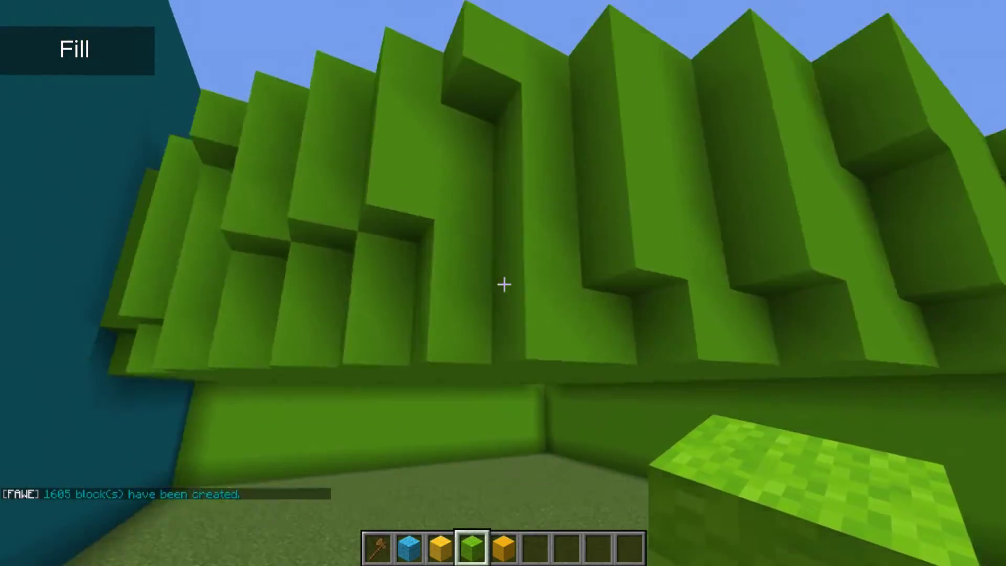
{"action": "key", "text": "space"}
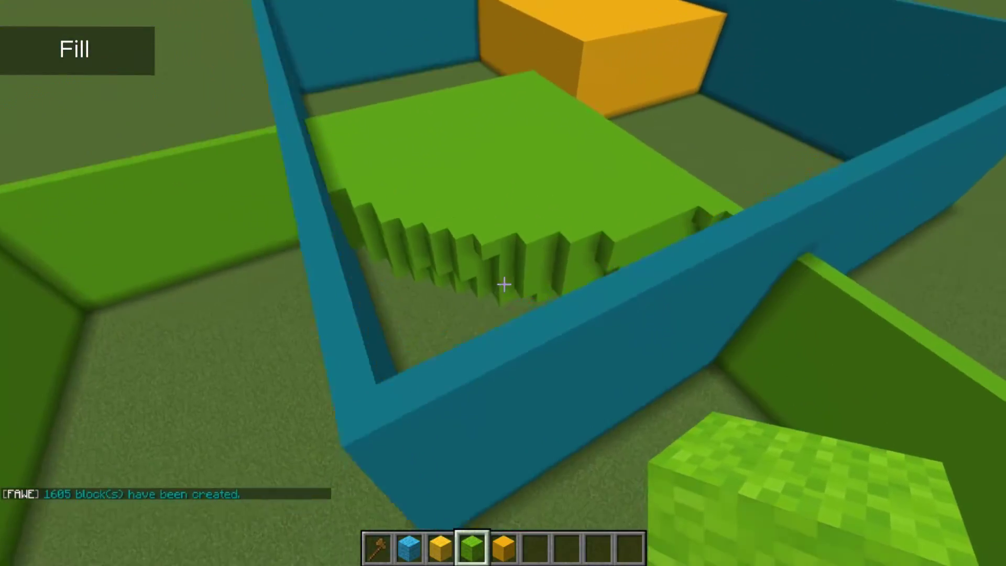
{"action": "key", "text": "w"}
{"action": "key", "text": "shift"}
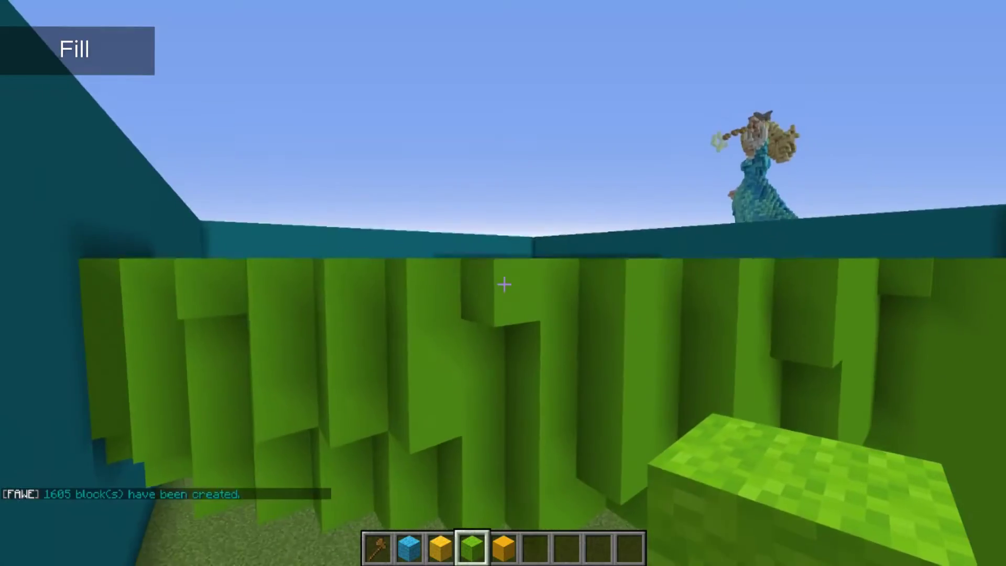
{"action": "key", "text": "shift"}
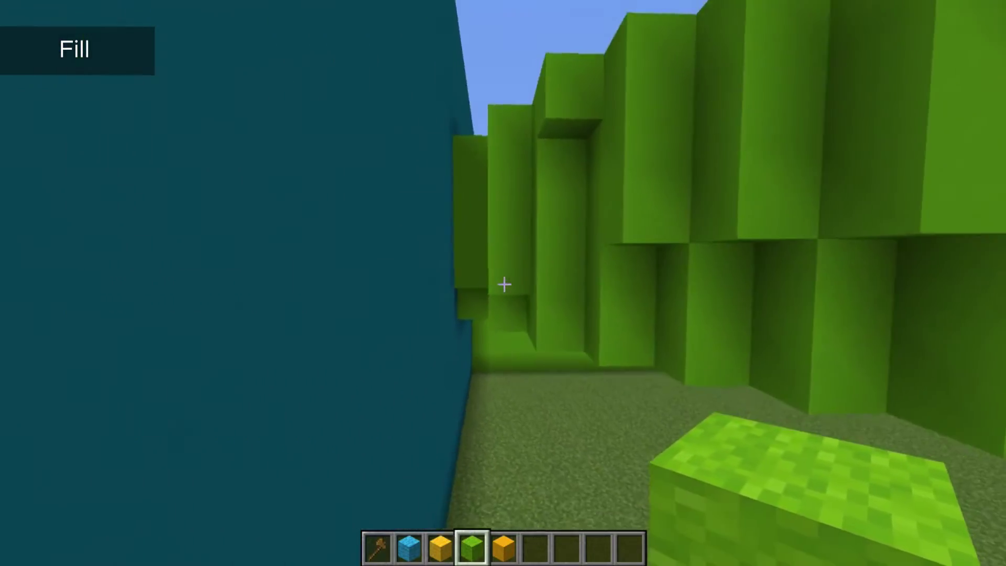
{"action": "key", "text": "space"}
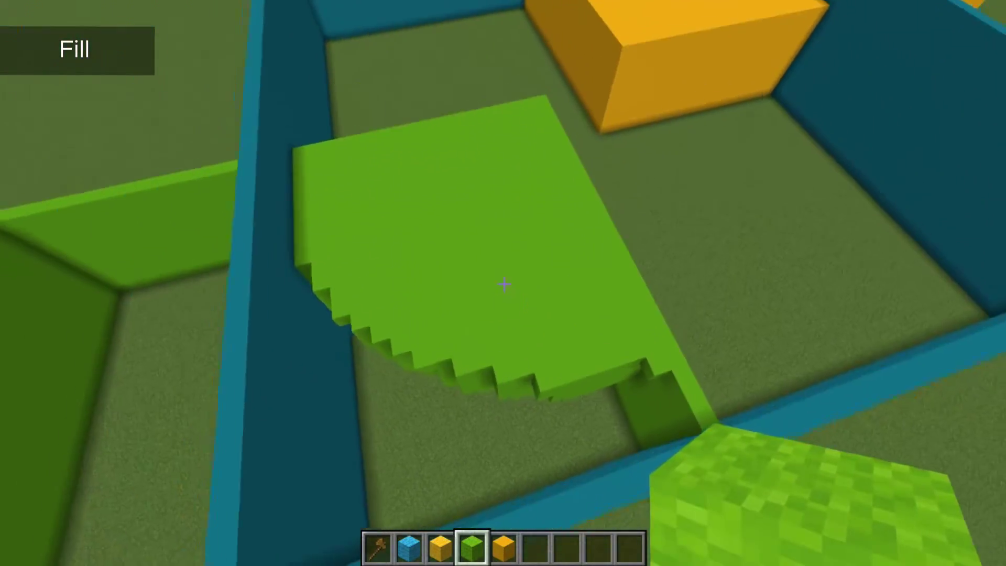
{"action": "key", "text": "s"}
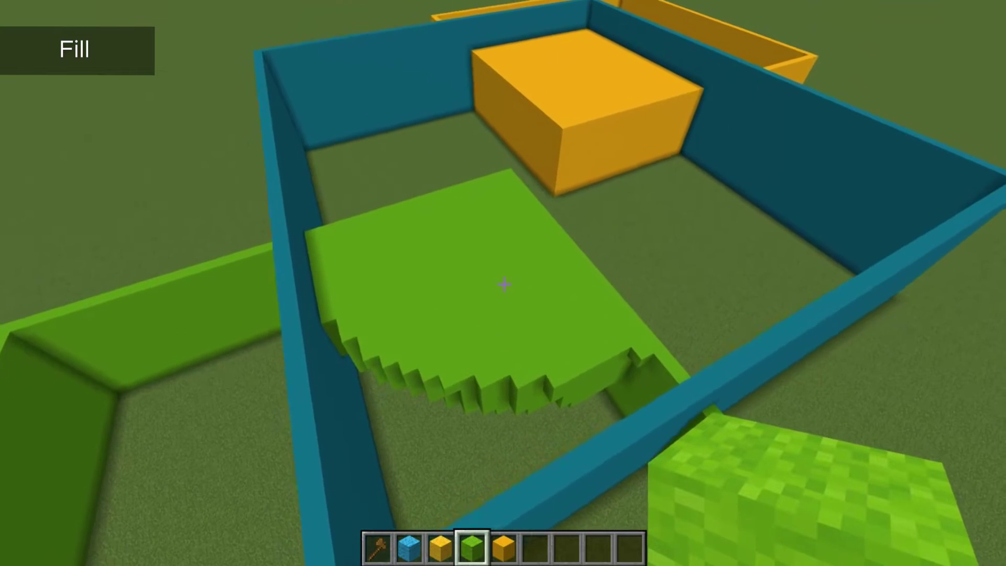
Step: Run //fill 1 10 10 in open air beside the walls to create a stone fill of radius 10 and height 10
{"action": "key", "text": "s"}
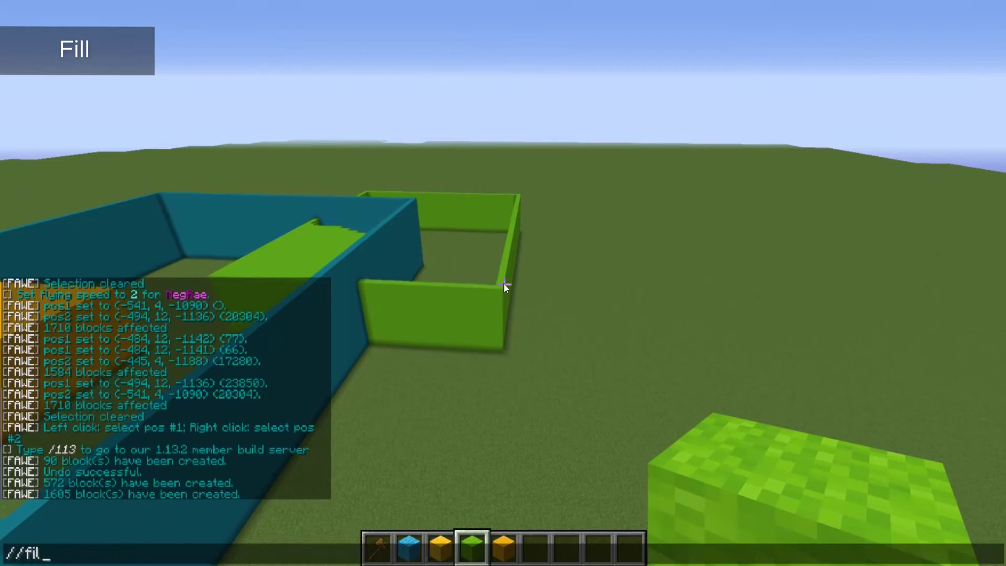
{"action": "type", "text": "ll 1 10 10"}
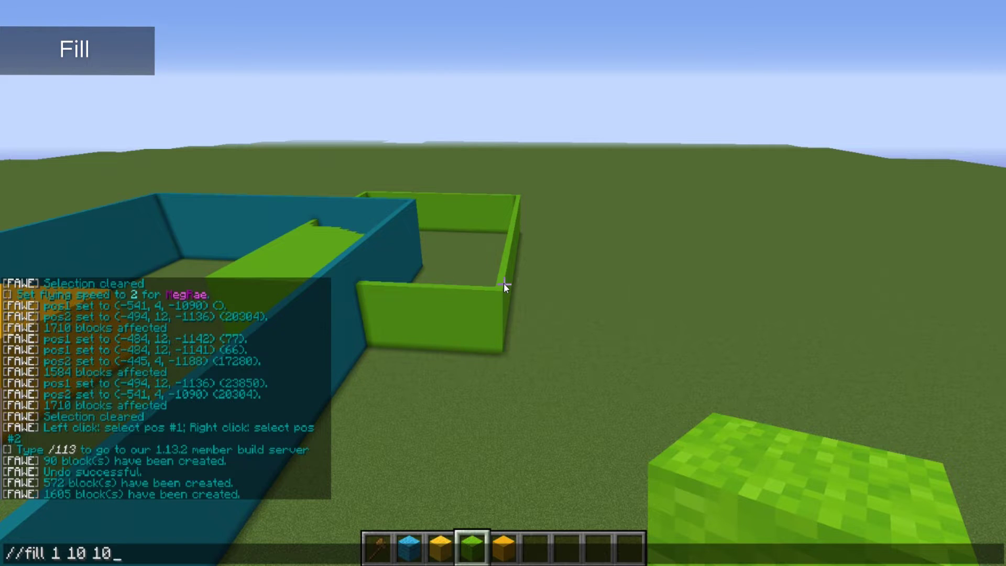
{"action": "key", "text": "Return"}
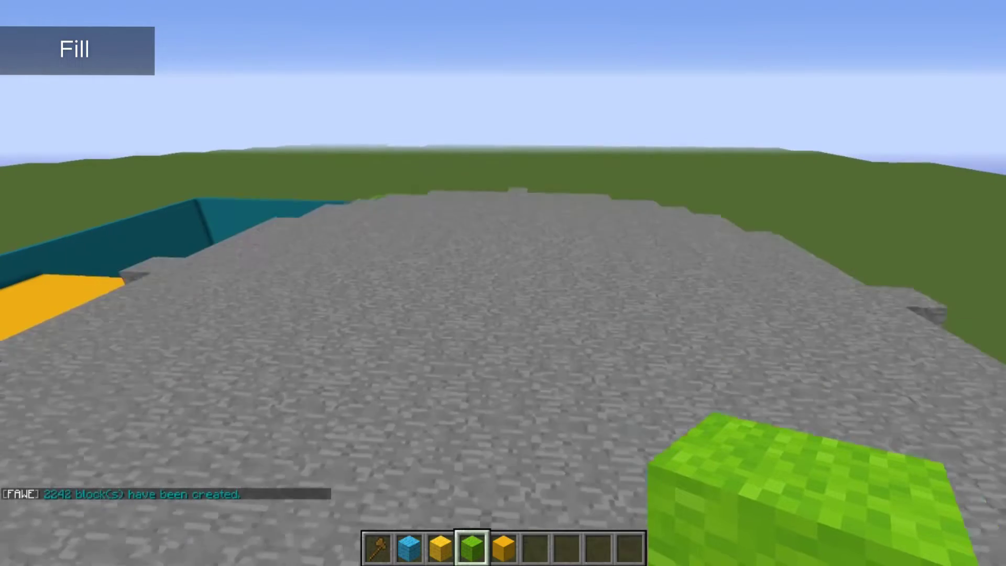
Step: Examine the shape of the floating stone fill from below, from several sides and from above
{"action": "key", "text": "s"}
{"action": "key", "text": "shift"}
{"action": "key", "text": "a"}
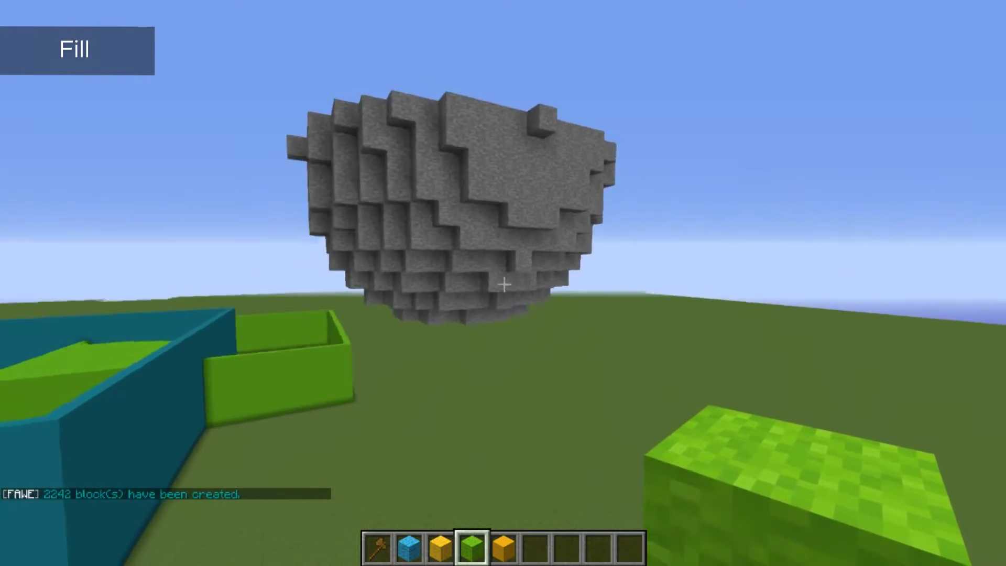
{"action": "key", "text": "d"}
{"action": "key", "text": "a"}
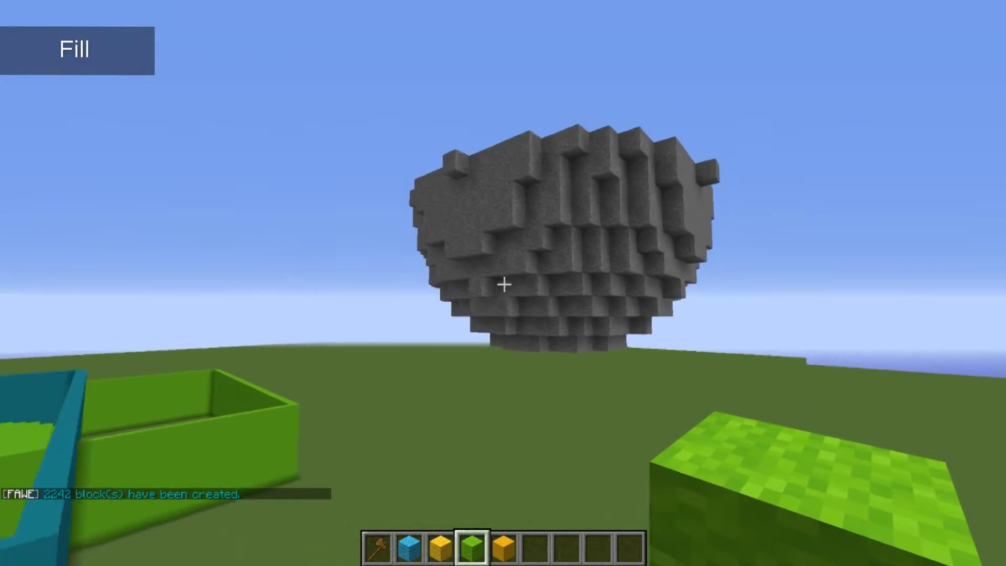
{"action": "key", "text": "s"}
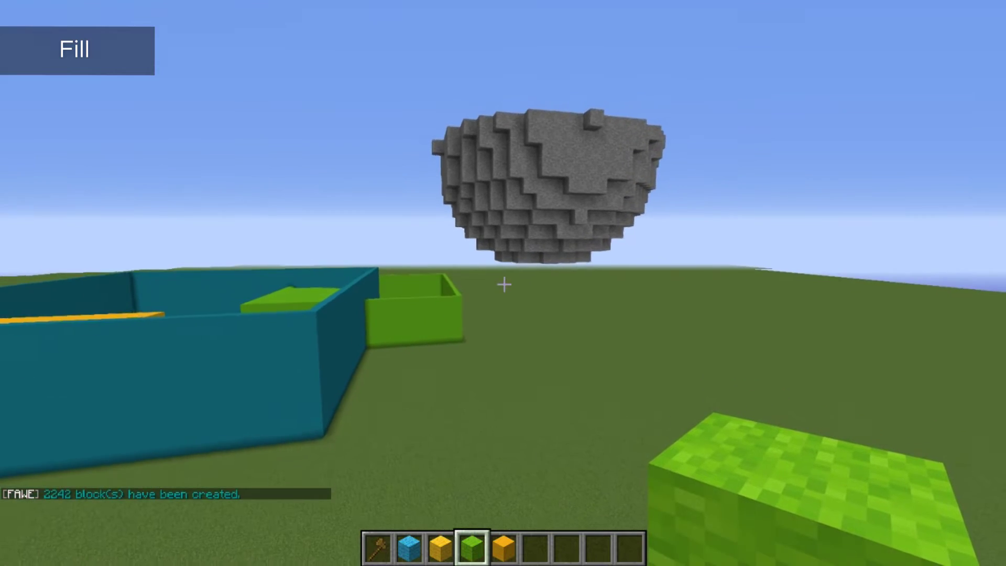
{"action": "key", "text": "w"}
{"action": "key", "text": "space"}
{"action": "key", "text": "a"}
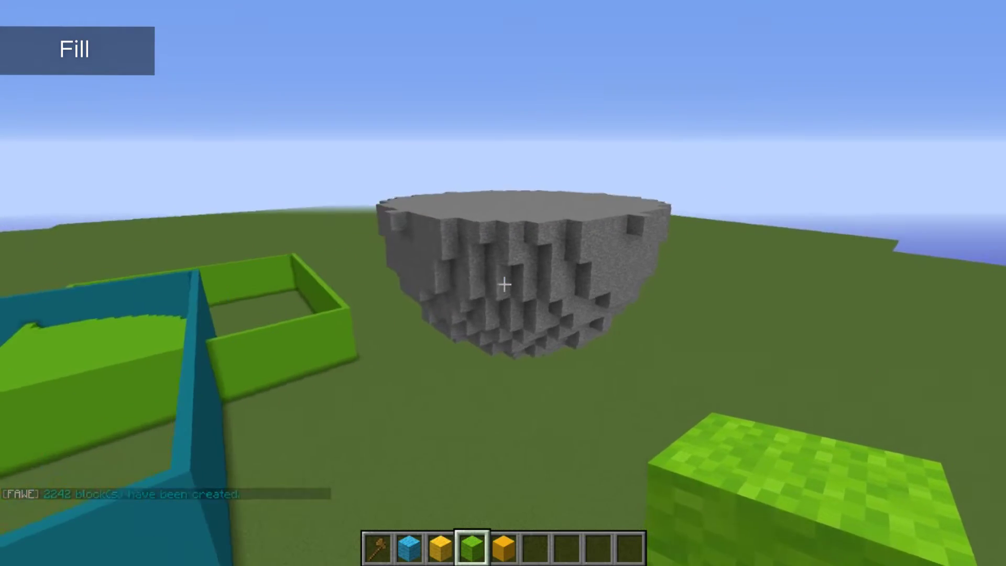
Step: Run //fill 1 10 100 in open air beside the first floating stone fill to create one with radius 10 and height 100
{"action": "key", "text": "w"}
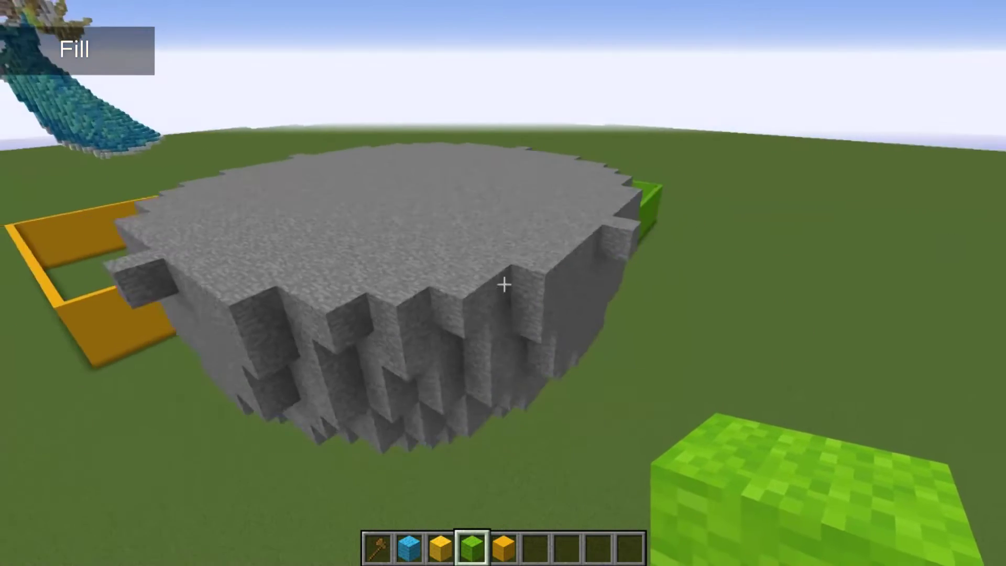
{"action": "key", "text": "t"}
{"action": "key", "text": "Up"}
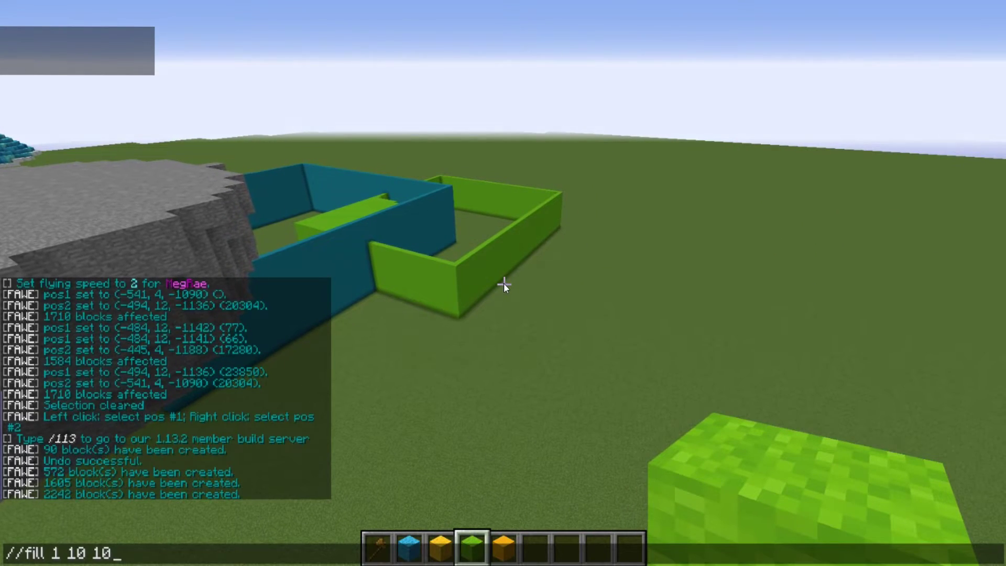
{"action": "type", "text": "0"}
{"action": "key", "text": "Return"}
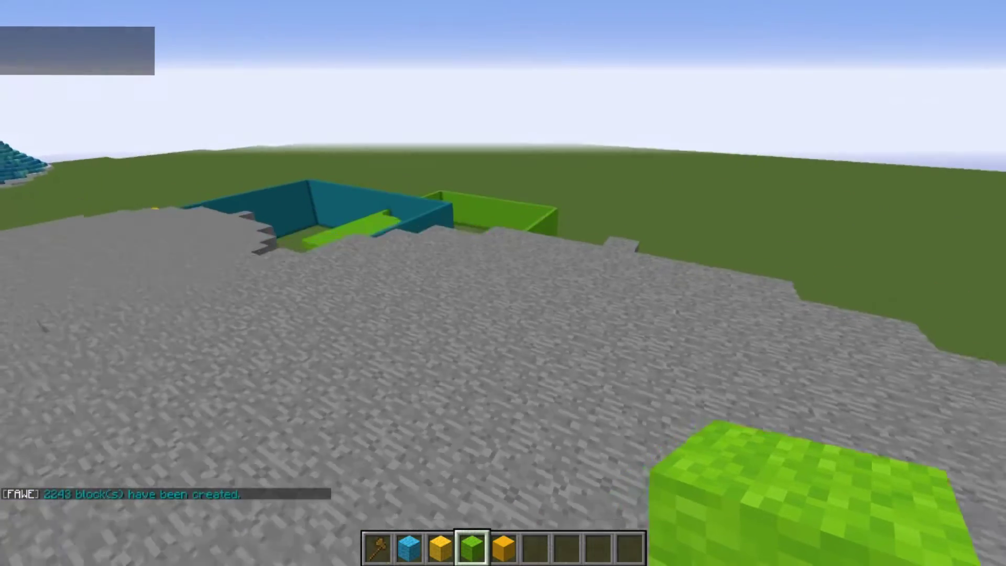
Step: Compare the shapes of the two floating stone fills from below, from the side and from above
{"action": "key", "text": "s"}
{"action": "key", "text": "shift"}
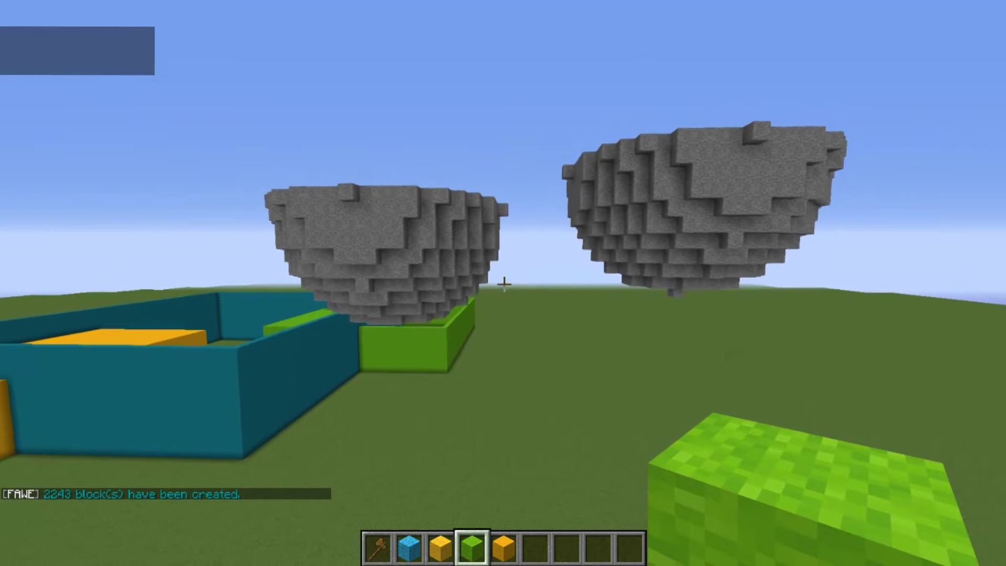
{"action": "key", "text": "space"}
{"action": "key", "text": "d"}
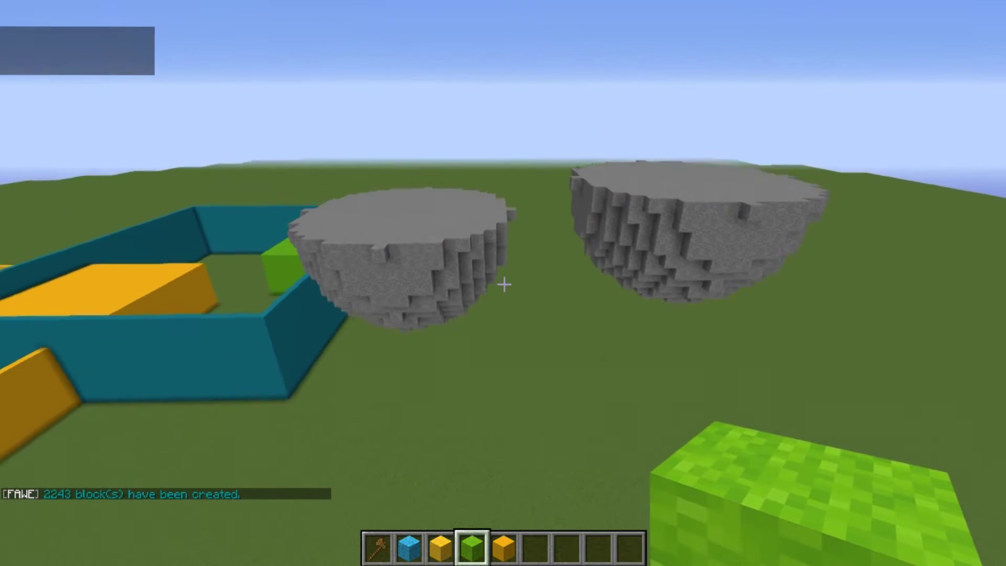
{"action": "key", "text": "space"}
{"action": "key", "text": "w"}
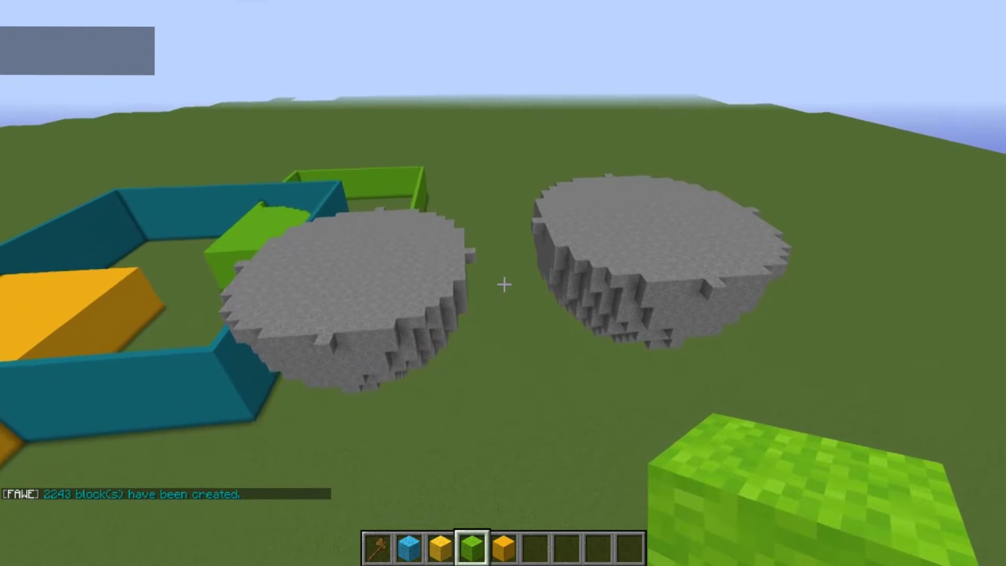
{"action": "key", "text": "w"}
{"action": "key", "text": "a"}
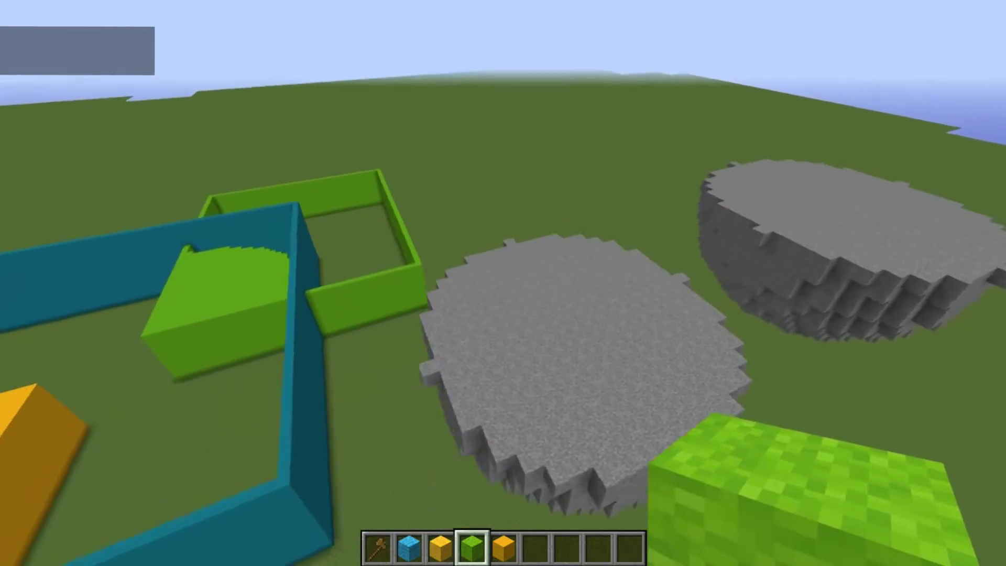
{"action": "key", "text": "s"}
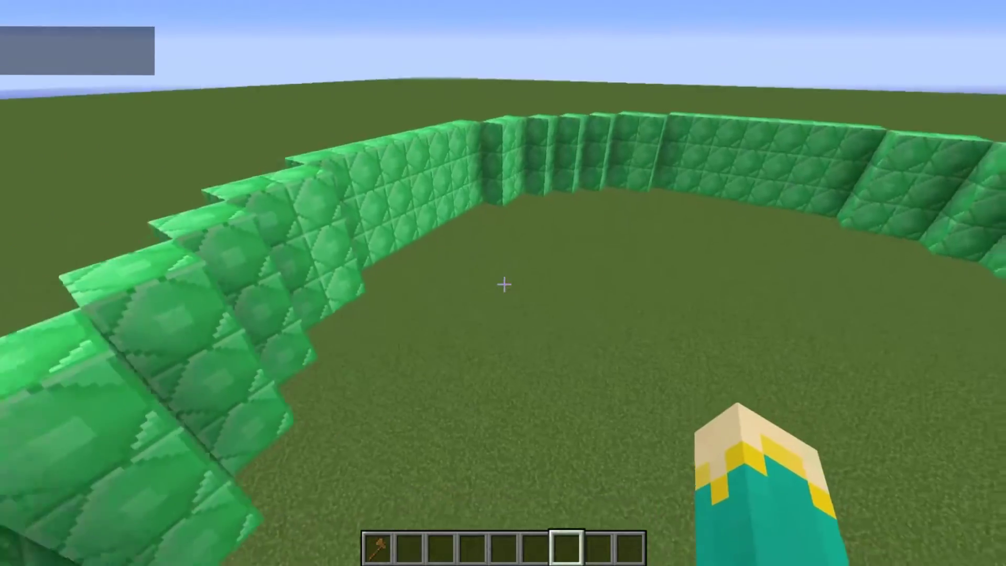
Step: Run //fill with stone and radius 20 inside the horizontal emerald ring to cover its floor
{"action": "key", "text": "s"}
{"action": "key", "text": "d"}
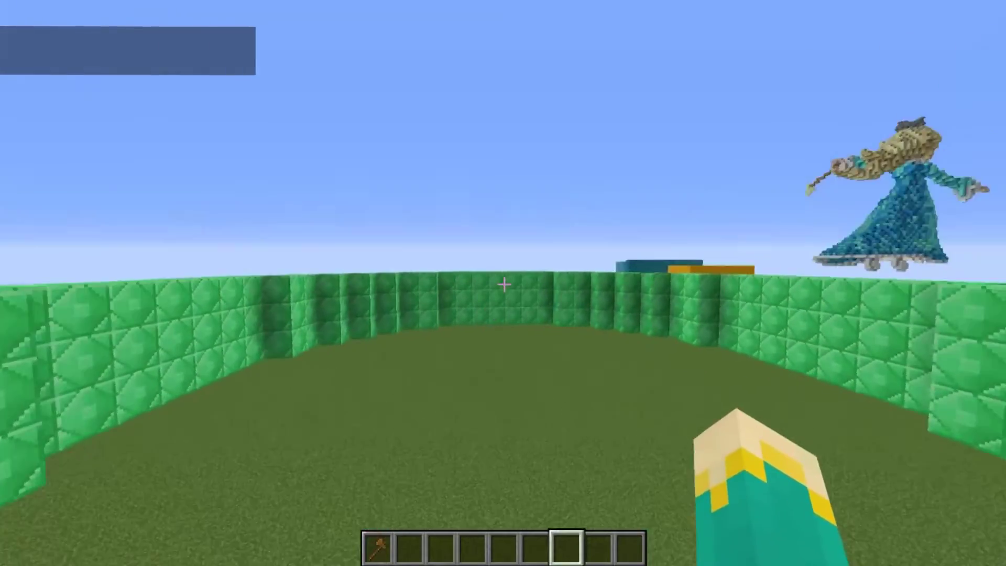
{"action": "key", "text": "a"}
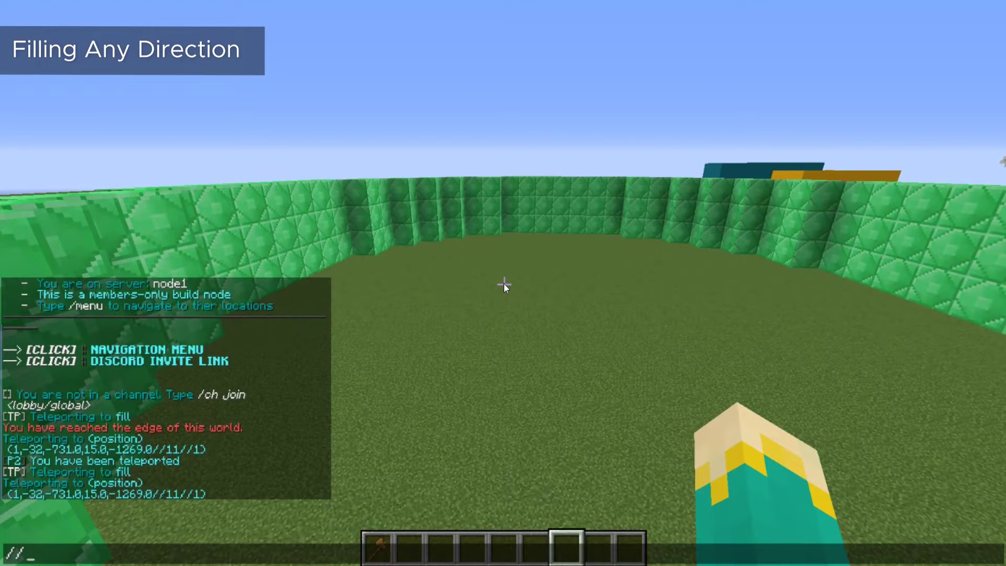
{"action": "type", "text": "20"}
{"action": "key", "text": "Return"}
{"action": "key", "text": "s"}
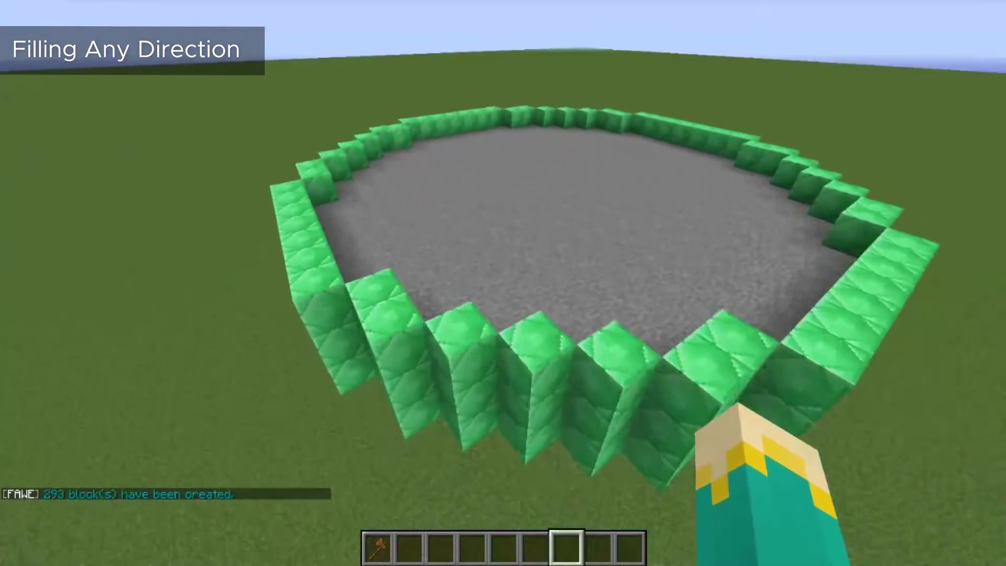
Step: Examine the stone-filled horizontal ring and the two upright emerald rings, and move into the opening of the hollow upright ring
{"action": "key", "text": "space"}
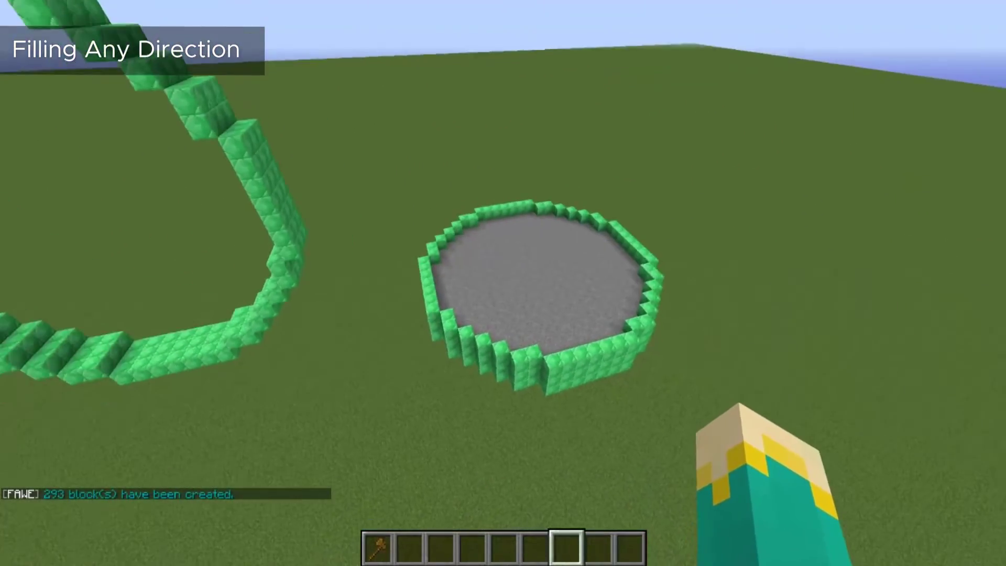
{"action": "key", "text": "w"}
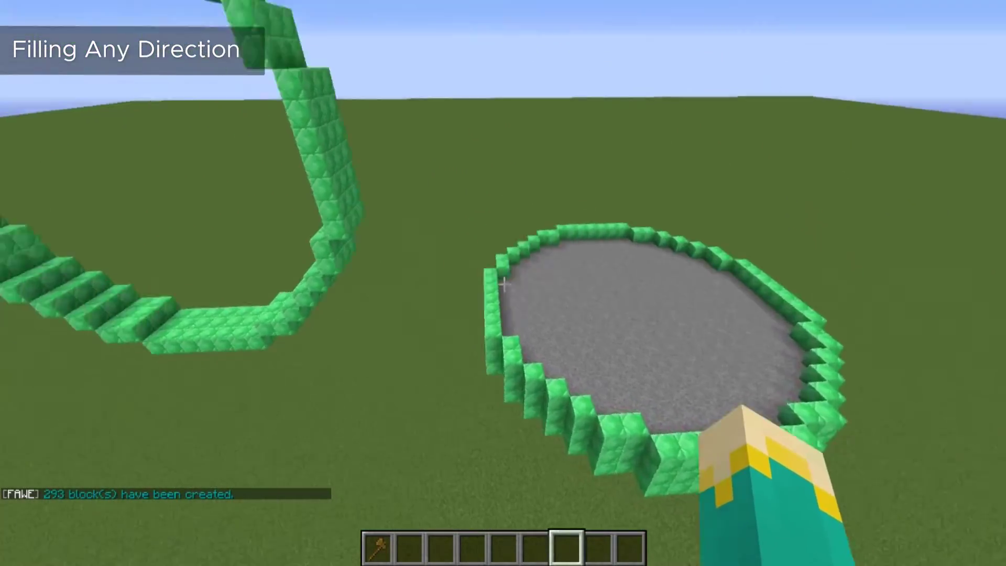
{"action": "key", "text": "a"}
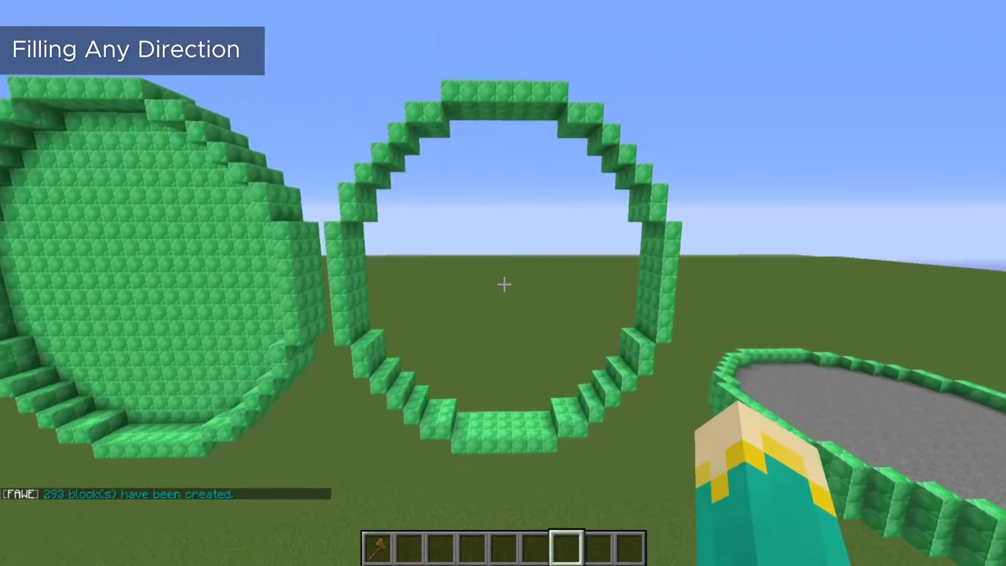
{"action": "key", "text": "shift"}
{"action": "mouse_move", "coordinate": [504, 284]}
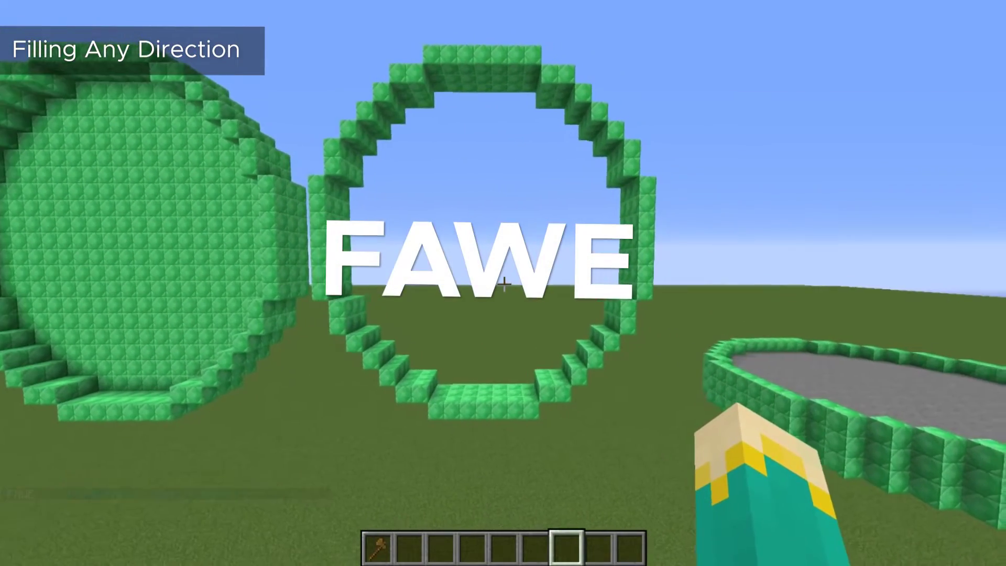
{"action": "key", "text": "w"}
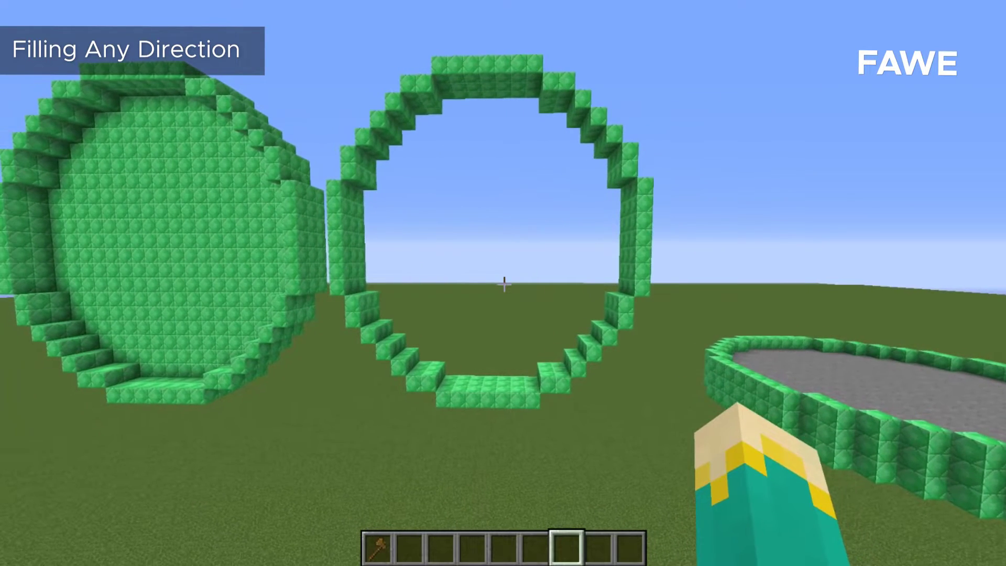
{"action": "key", "text": "w"}
{"action": "key", "text": "w"}
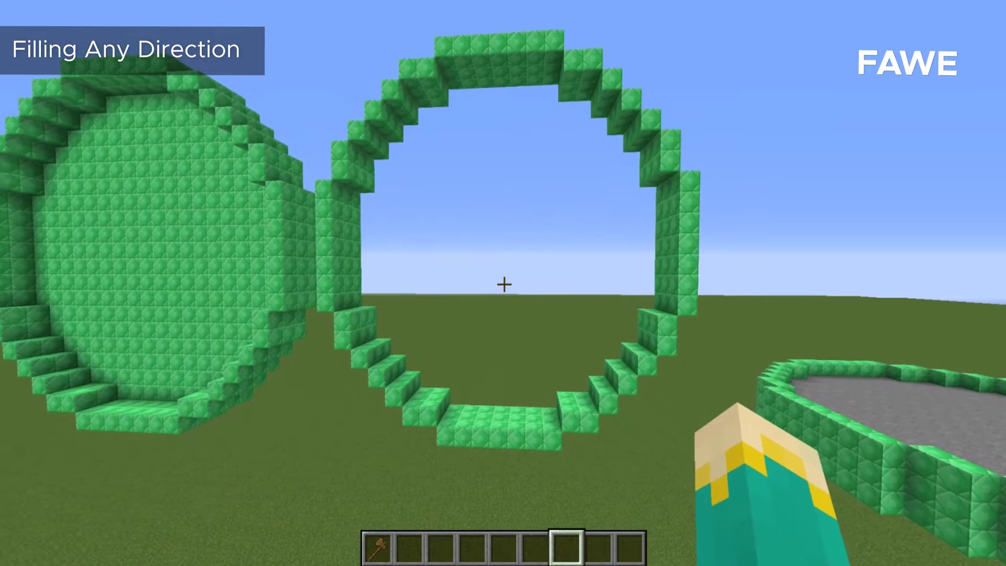
{"action": "key", "text": "d"}
{"action": "key", "text": "a"}
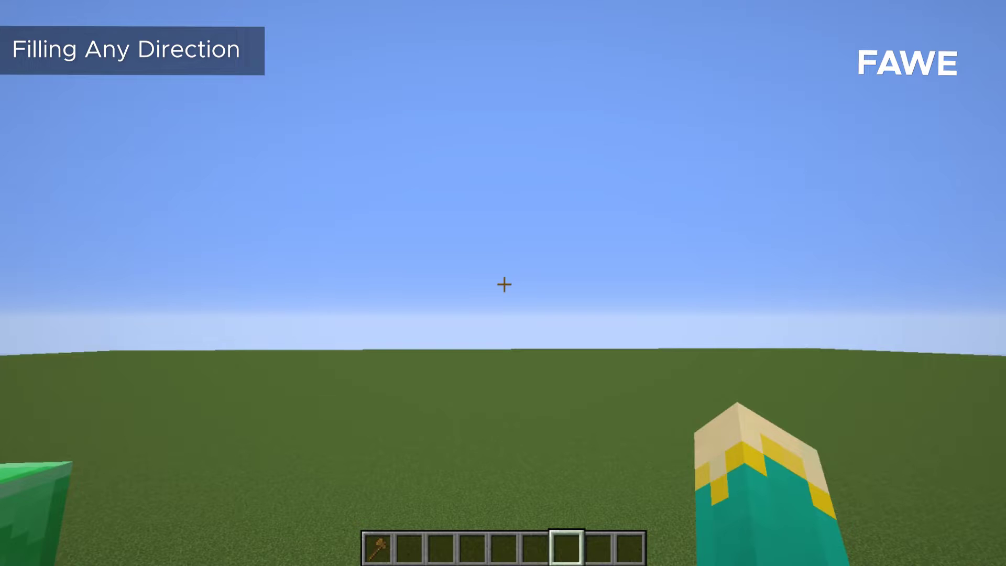
Step: Run //fill without its parameters to display the command's usage syntax
{"action": "key", "text": "slash"}
{"action": "type", "text": "//"}
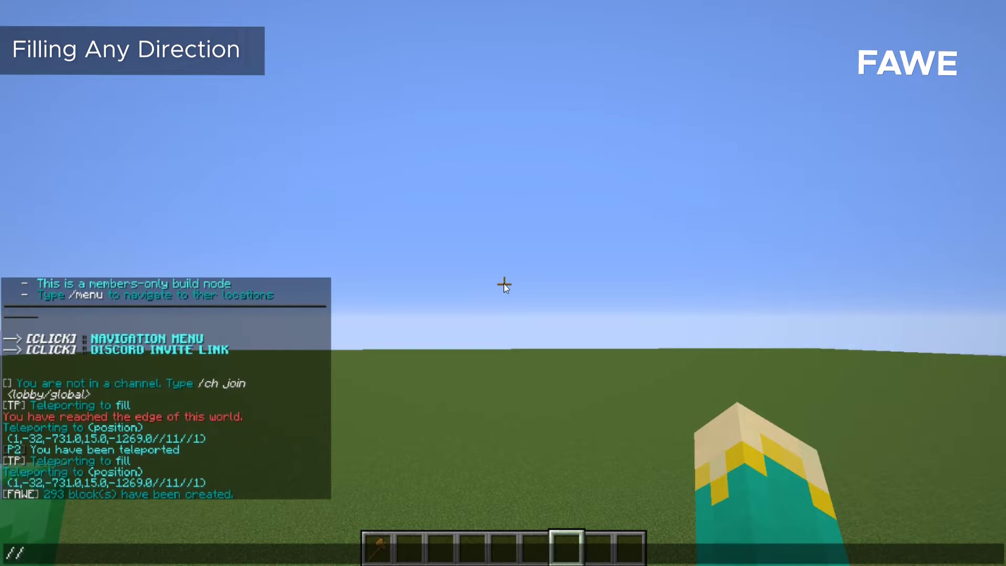
{"action": "key", "text": "Return"}
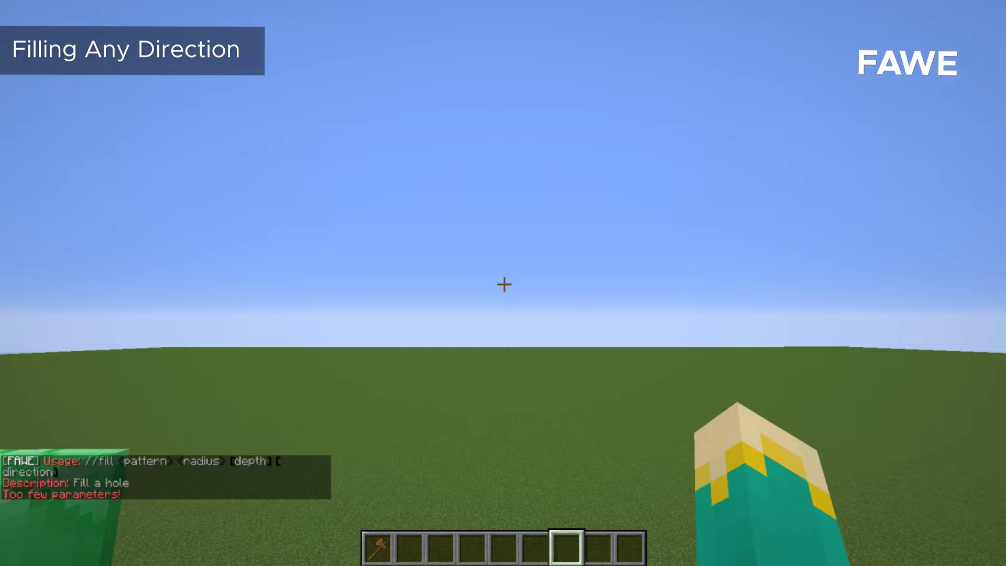
Step: Try //fill 22 20 1 front inside the upright emerald ring, using lapis blocks, radius 20, depth 1 and the front direction
{"action": "key", "text": "slash"}
{"action": "type", "text": "//fill 22 20 1 front"}
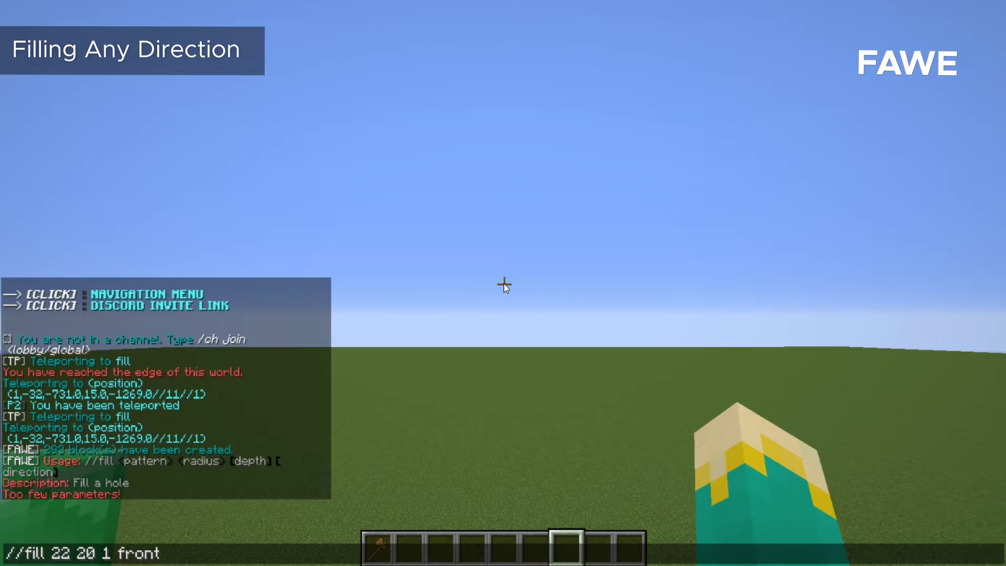
{"action": "key", "text": "Return"}
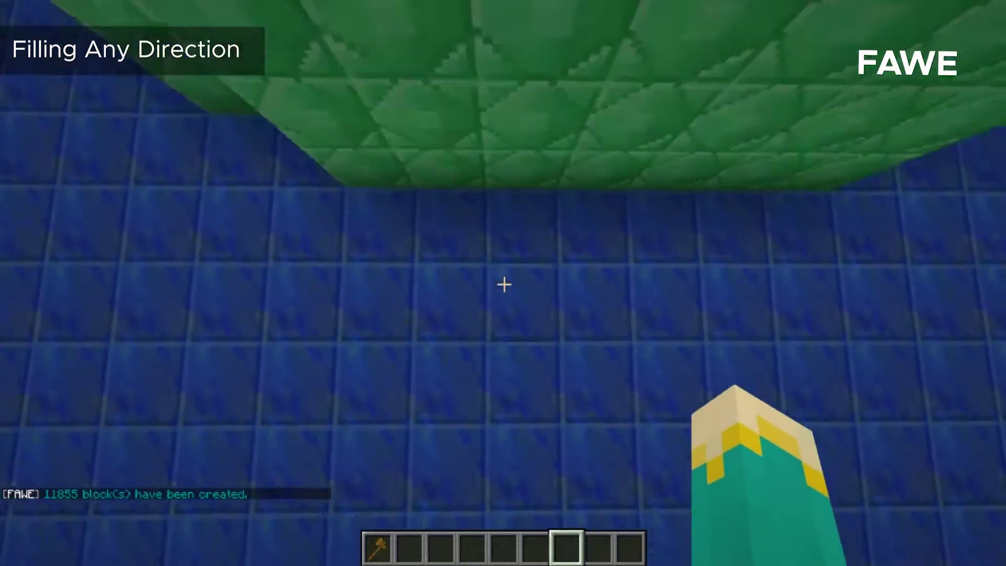
Step: Examine how the blue fill extends beyond the upright emerald ring from the front, the top and the side
{"action": "key", "text": "s"}
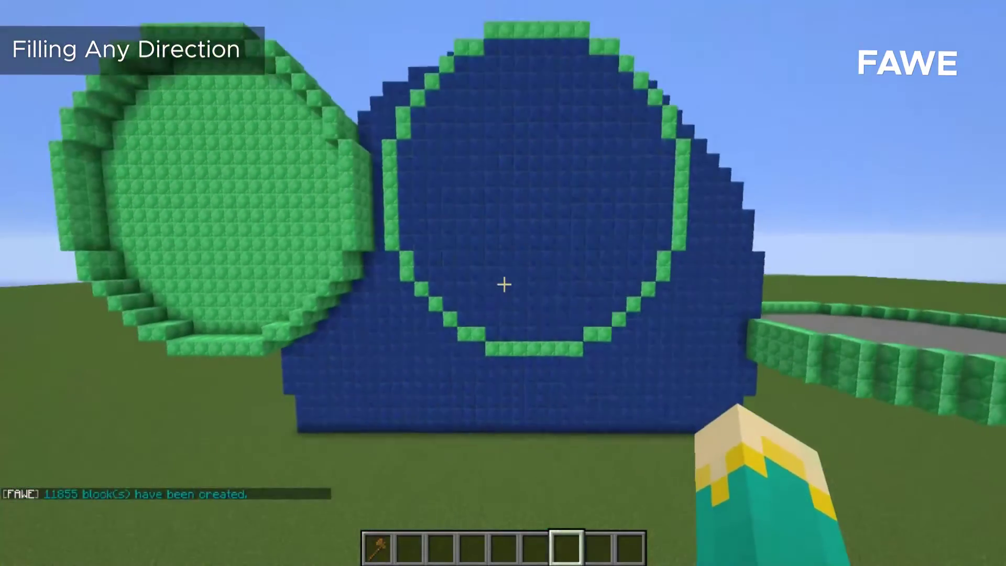
{"action": "key", "text": "w"}
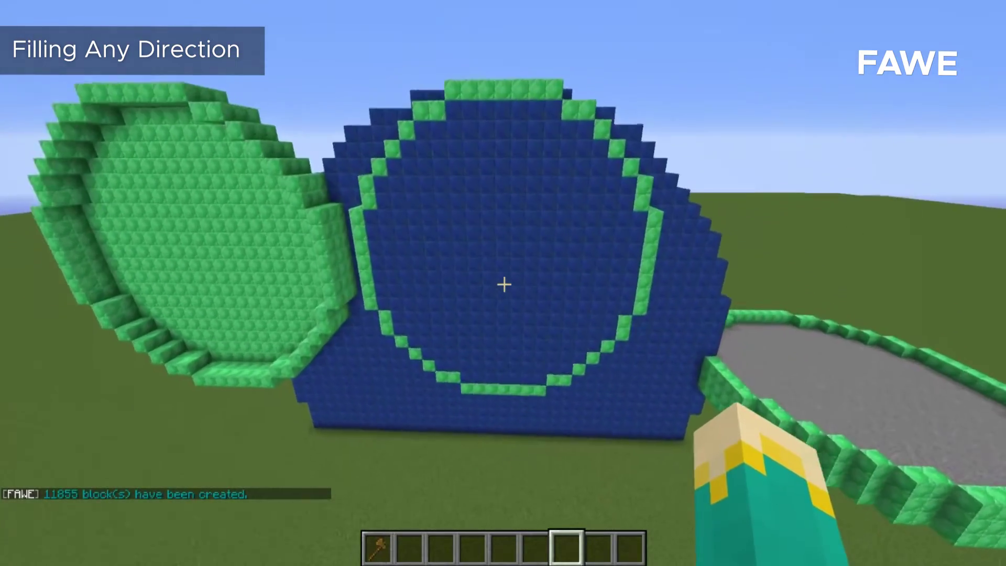
{"action": "key", "text": "w"}
{"action": "key", "text": "space"}
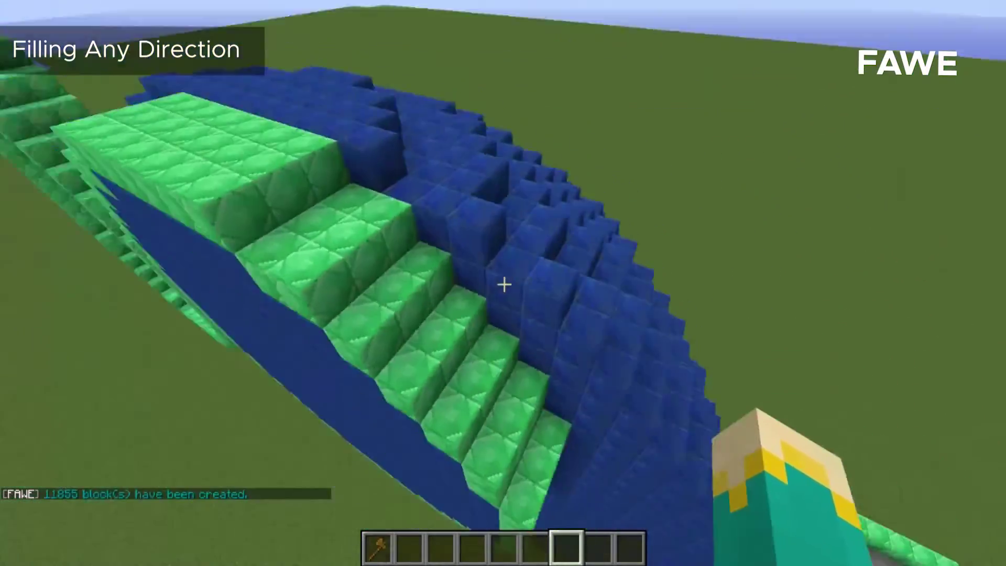
{"action": "key", "text": "s"}
{"action": "key", "text": "a"}
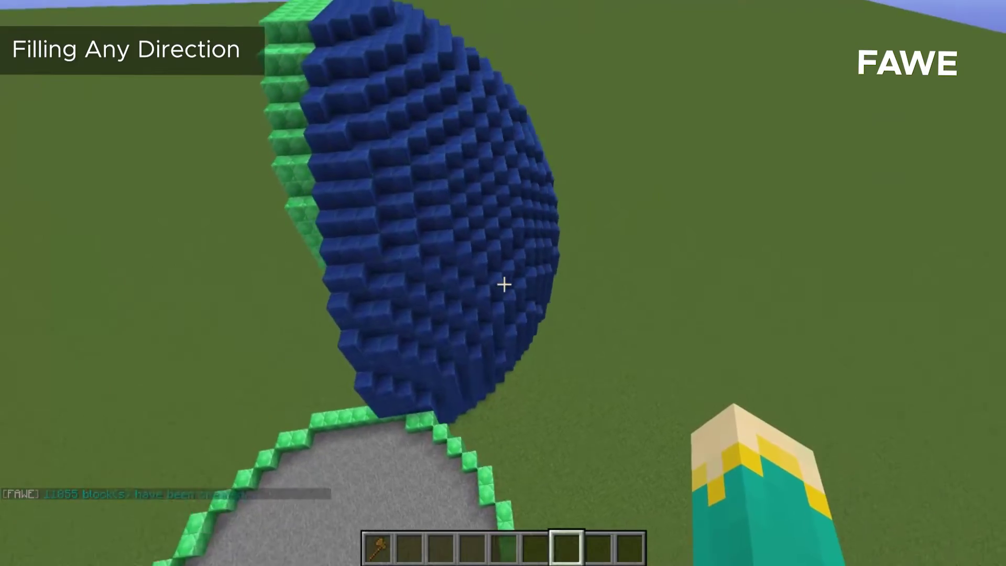
{"action": "key", "text": "a"}
{"action": "key", "text": "shift"}
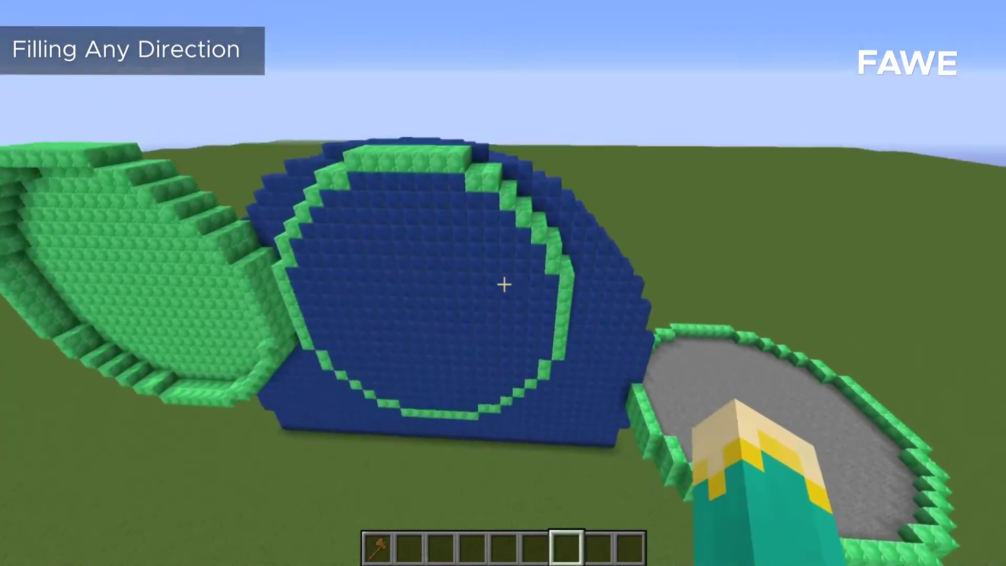
{"action": "key", "text": "w"}
{"action": "key", "text": "d"}
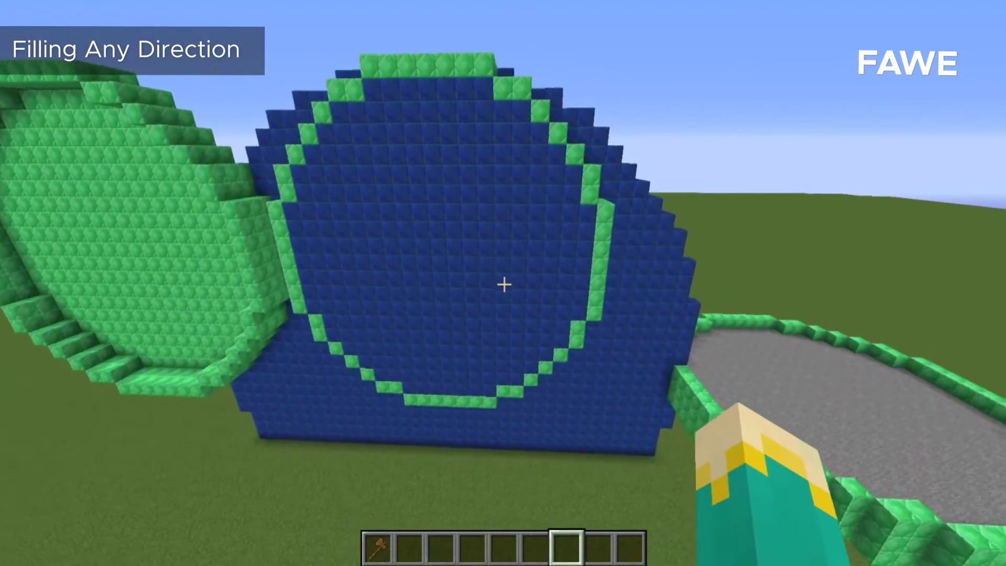
{"action": "key", "text": "d"}
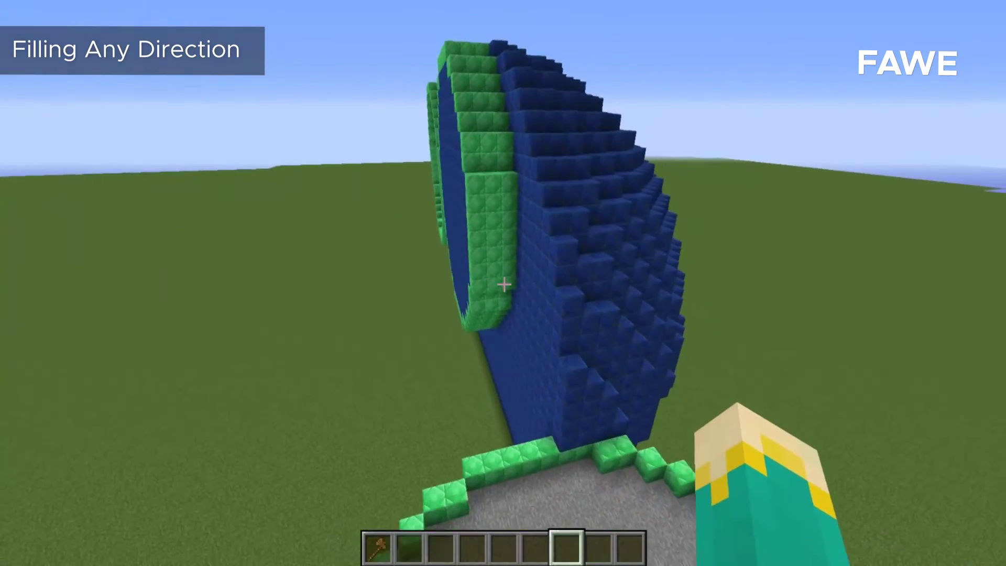
{"action": "key", "text": "w"}
{"action": "key", "text": "w"}
{"action": "key", "text": "a"}
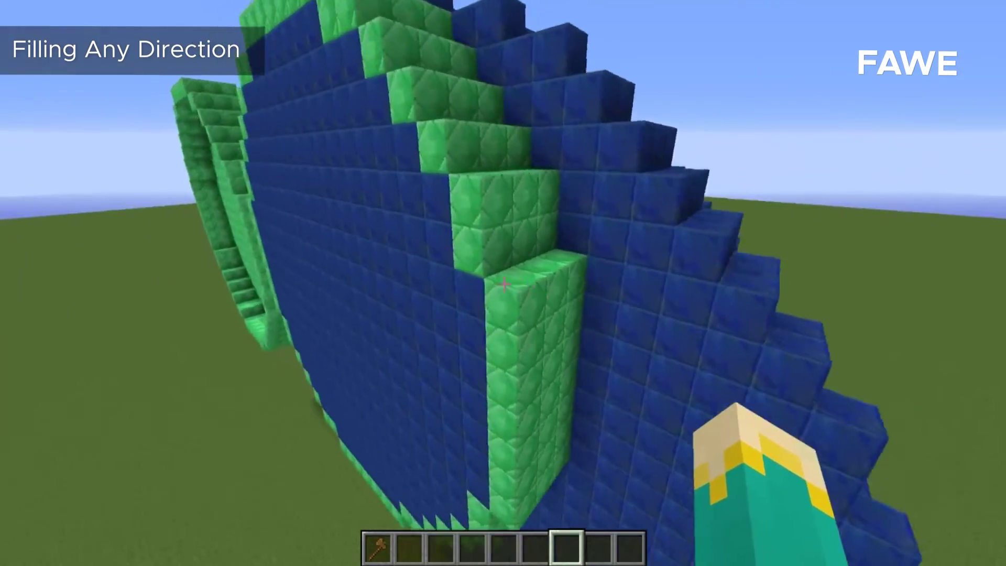
Step: Run //fill 22 10 1 right while facing the inner rim of the upright emerald ring, with radius 10 and depth 1
{"action": "key", "text": "d"}
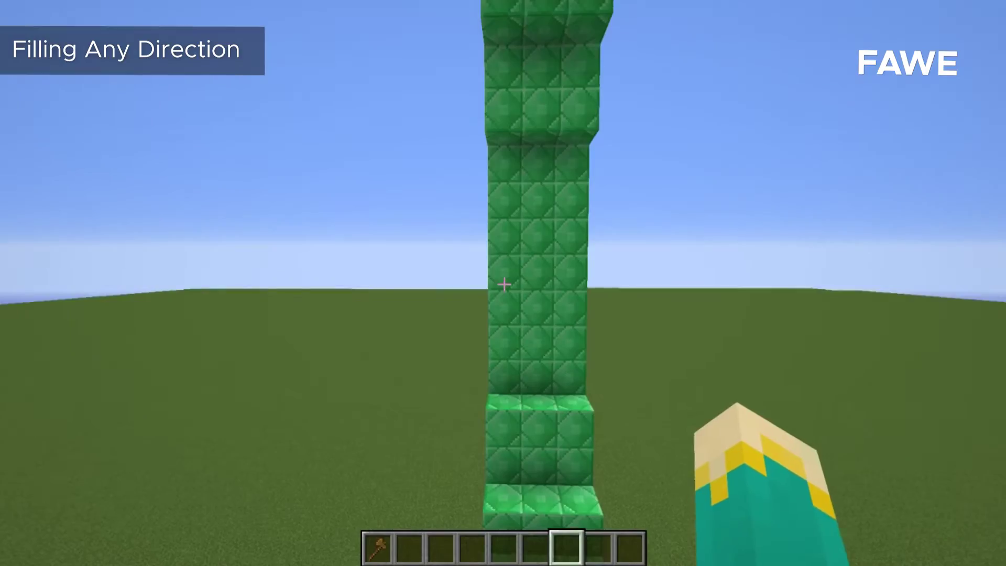
{"action": "key", "text": "slash"}
{"action": "type", "text": "//fill 22 10 1 right"}
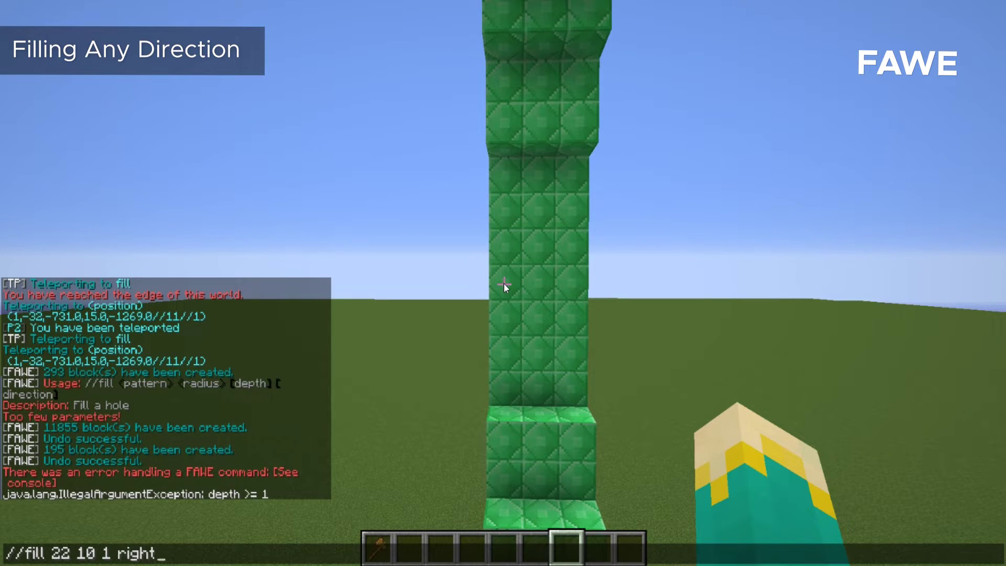
{"action": "key", "text": "Return"}
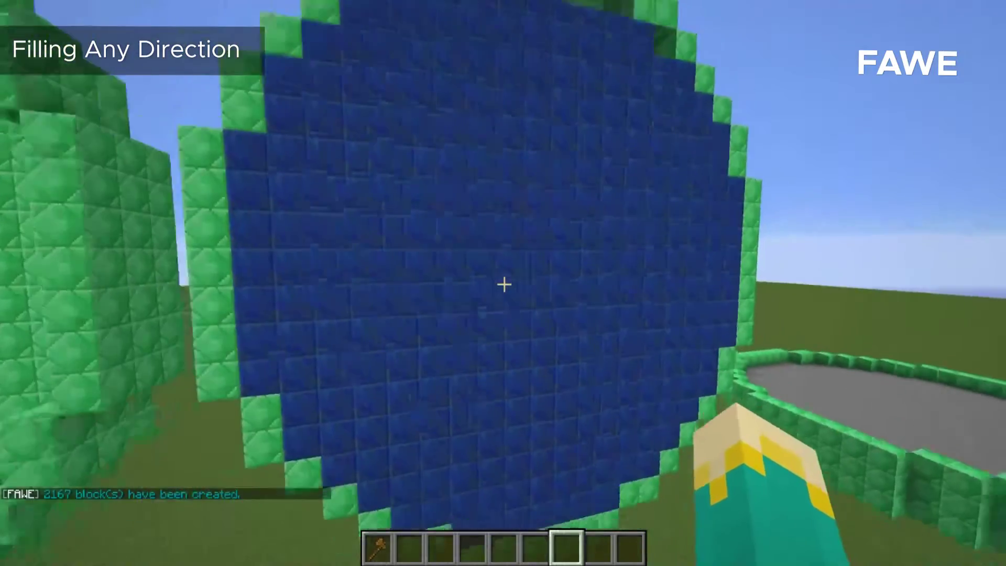
Step: Examine the blue fill inside the upright emerald ring from behind and from the front
{"action": "key", "text": "s"}
{"action": "key", "text": "a"}
{"action": "key", "text": "space"}
{"action": "key", "text": "a"}
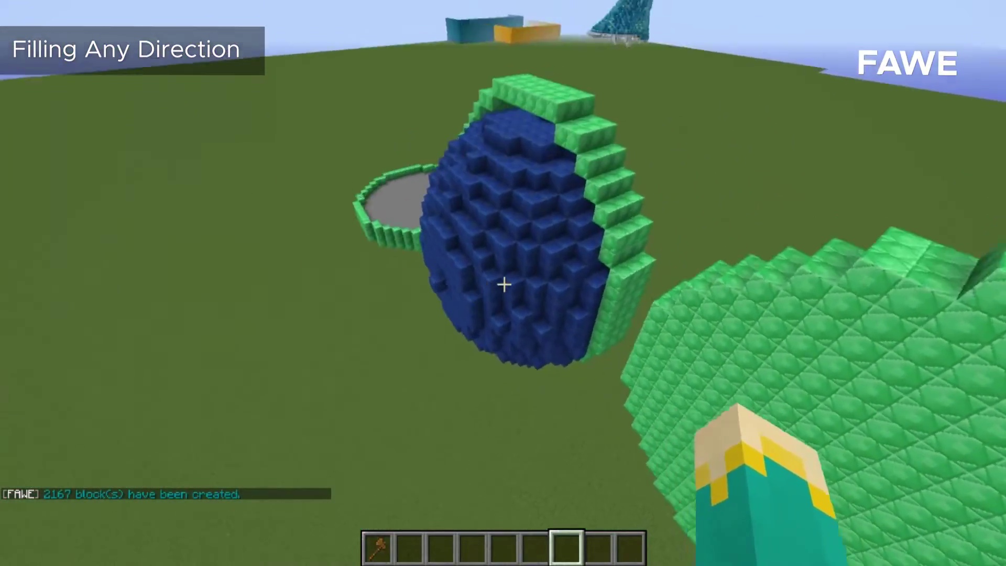
{"action": "key", "text": "d"}
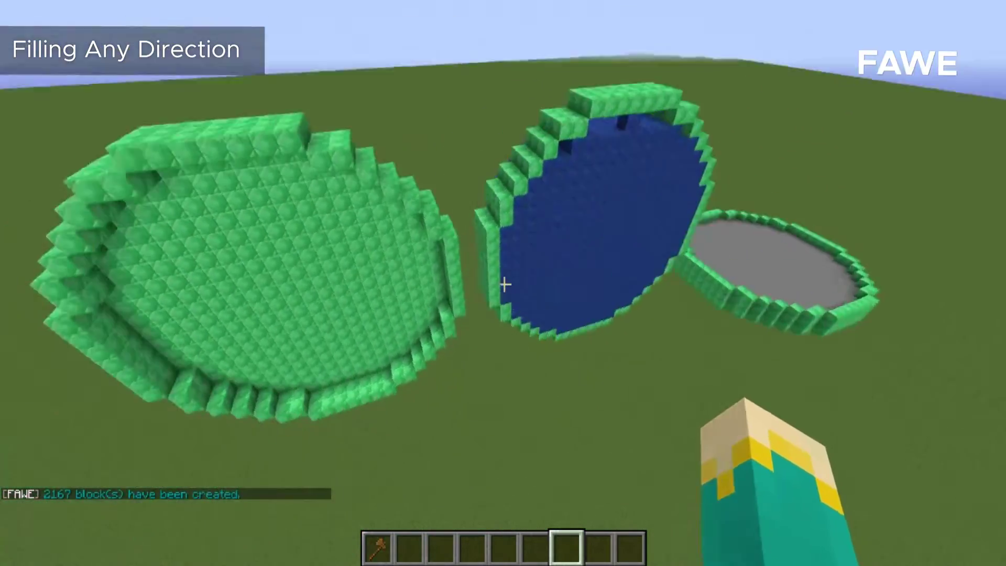
Step: Run //fill with block 22, depth 1 and direction left from the inner rim of the solid-backed upright emerald ring
{"action": "key", "text": "shift"}
{"action": "key", "text": "w"}
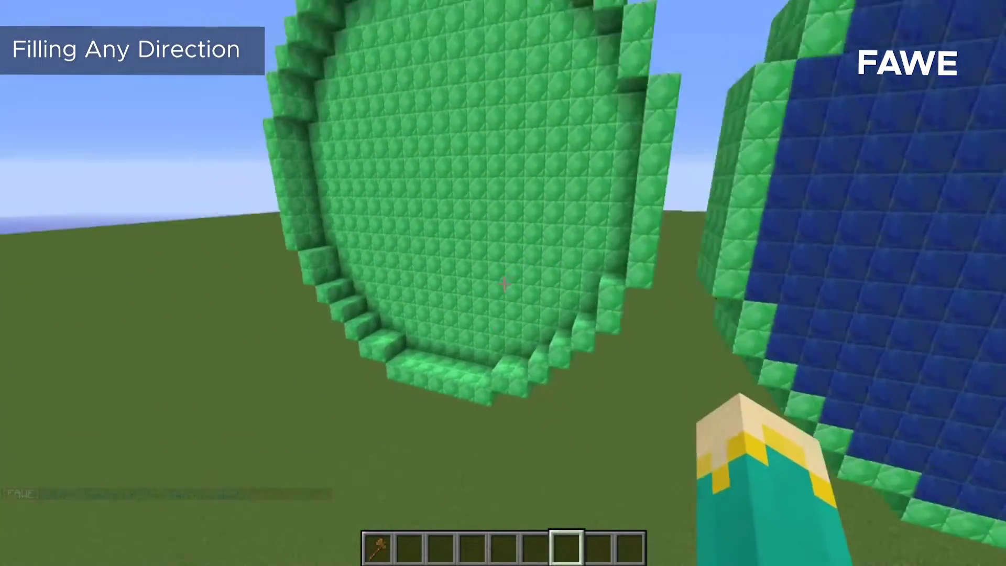
{"action": "key", "text": "w"}
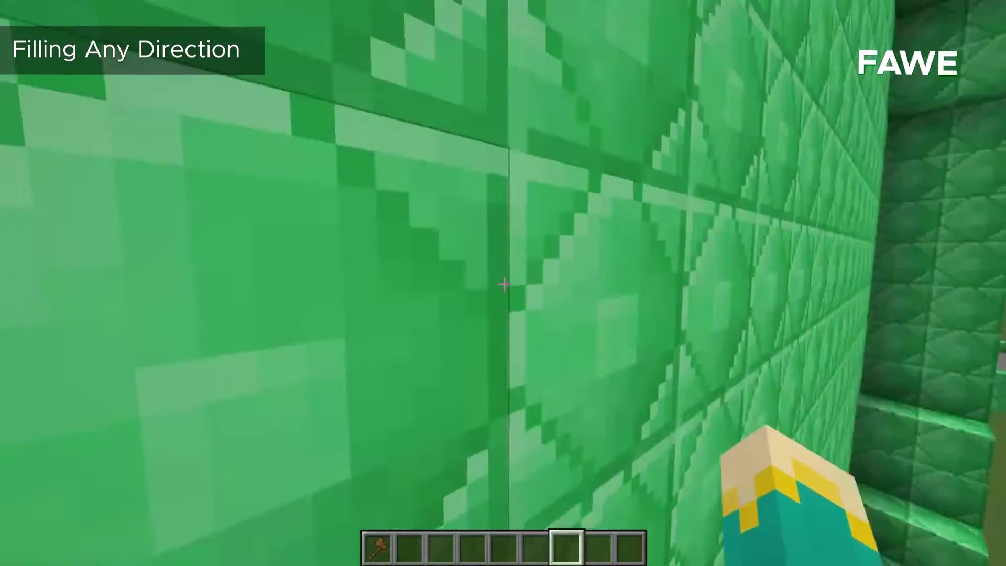
{"action": "key", "text": "shift"}
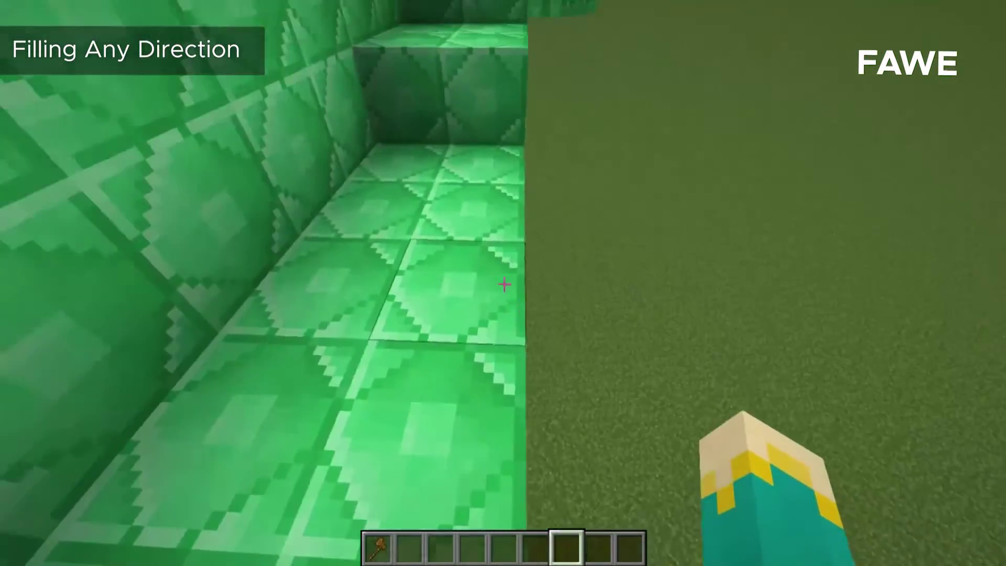
{"action": "key", "text": "a"}
{"action": "key", "text": "t"}
{"action": "key", "text": "Up"}
{"action": "key", "text": "Up"}
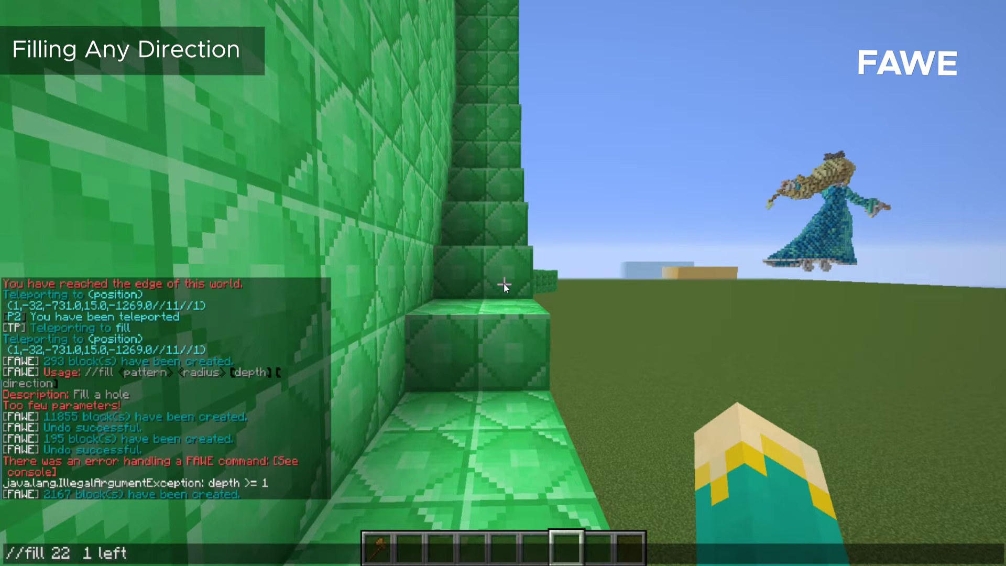
{"action": "key", "text": "Return"}
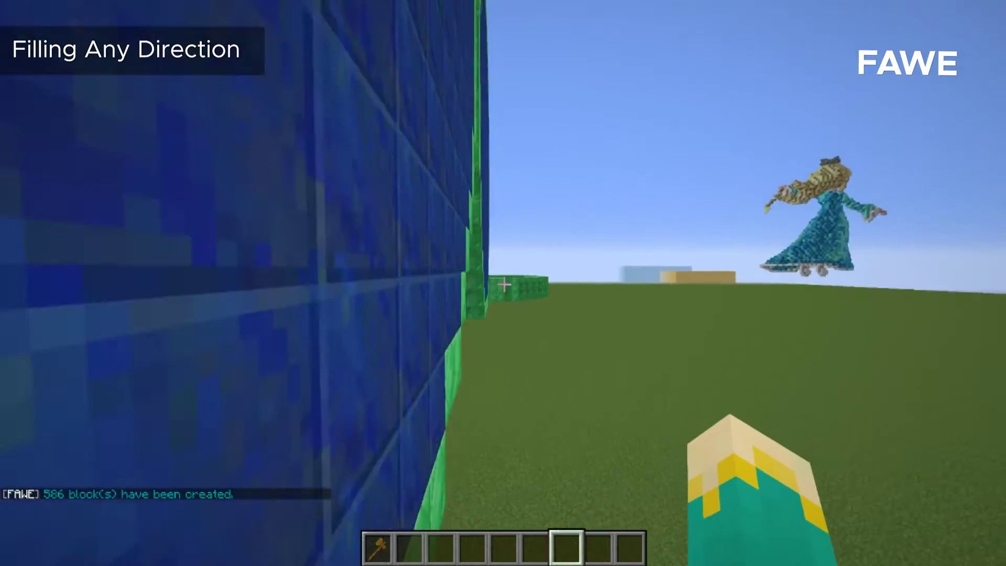
Step: Examine the blue fill in the solid-backed upright emerald ring from the front and from behind
{"action": "key", "text": "s"}
{"action": "key", "text": "a"}
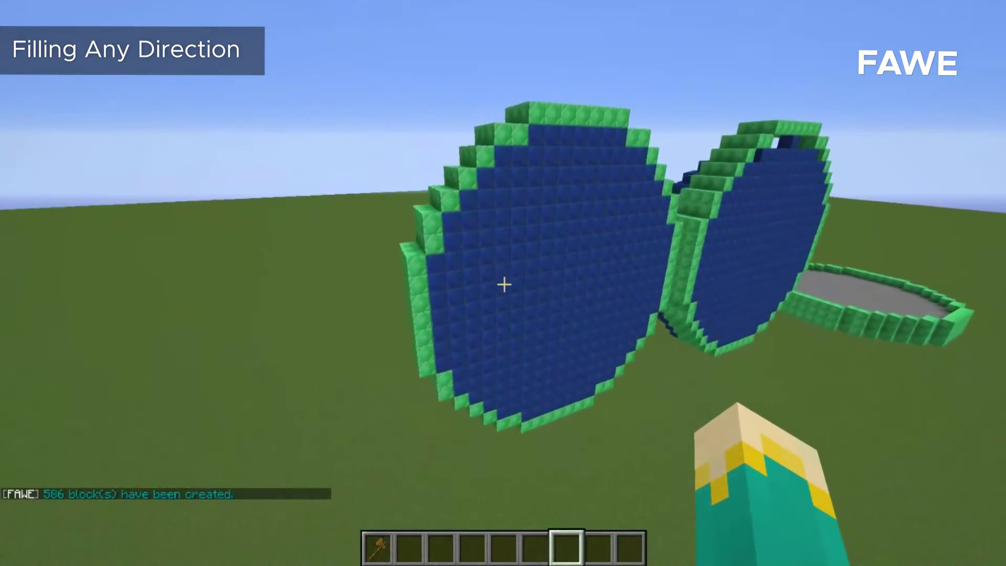
{"action": "key", "text": "w"}
{"action": "key", "text": "d"}
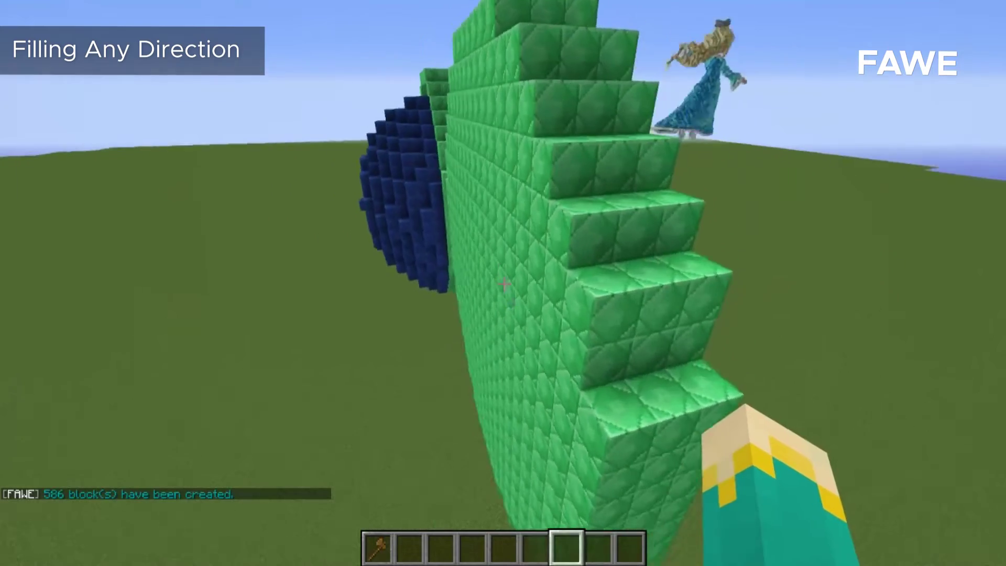
{"action": "key", "text": "d"}
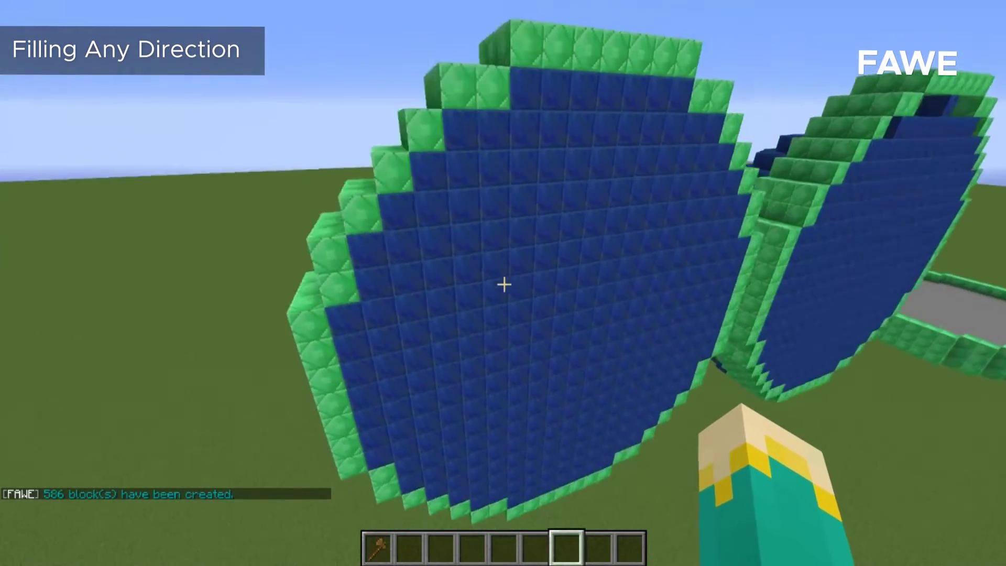
{"action": "key", "text": "s"}
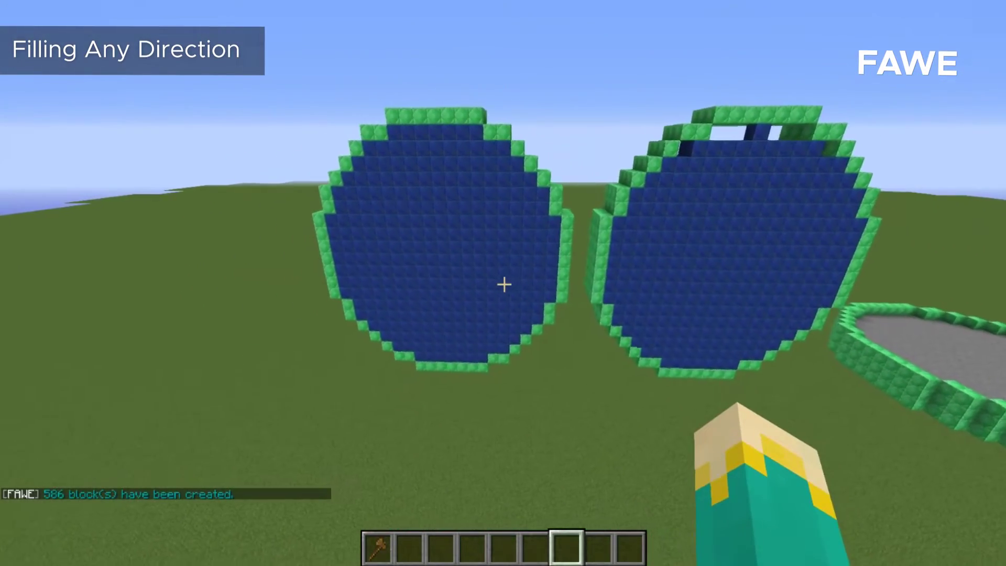
Step: Compare the blue fills of the two upright emerald rings from the side and from the front
{"action": "key", "text": "w"}
{"action": "key", "text": "a"}
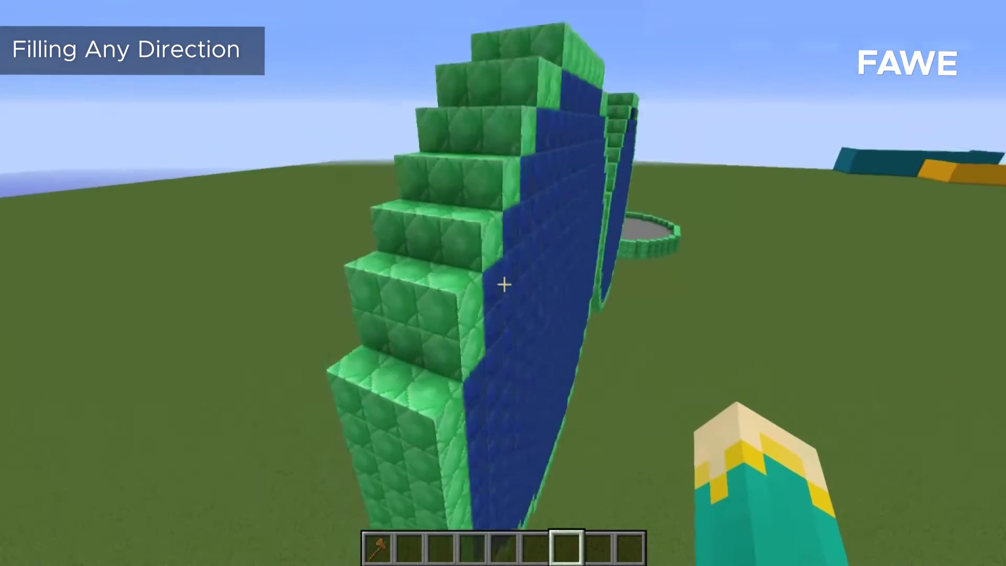
{"action": "key", "text": "d"}
{"action": "key", "text": "d"}
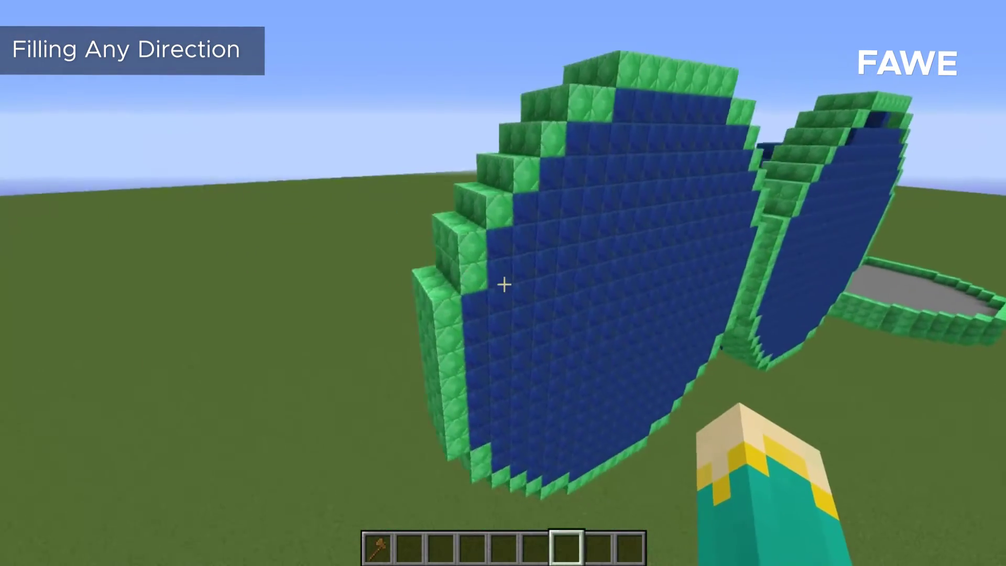
{"action": "key", "text": "w"}
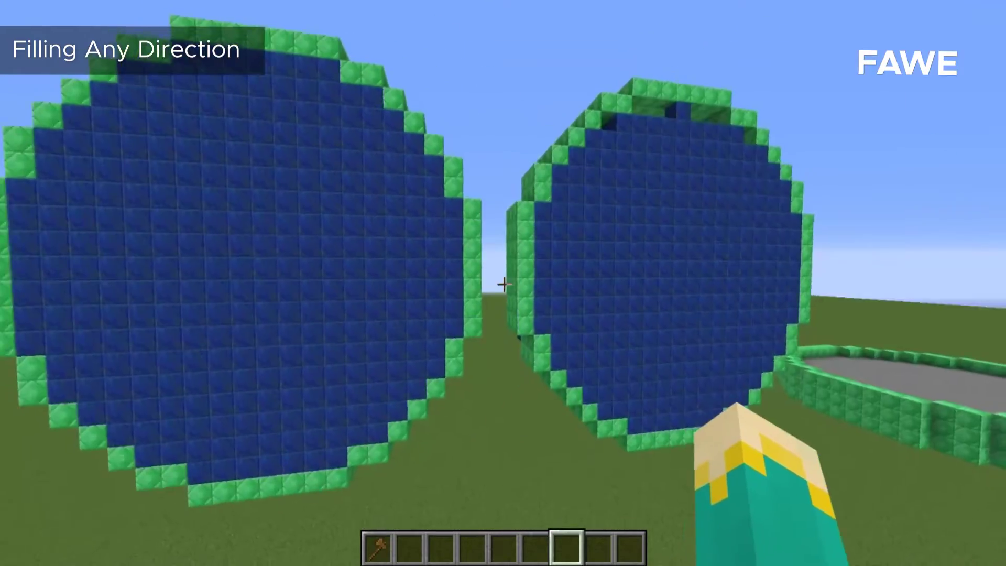
{"action": "key", "text": "w"}
{"action": "key", "text": "s"}
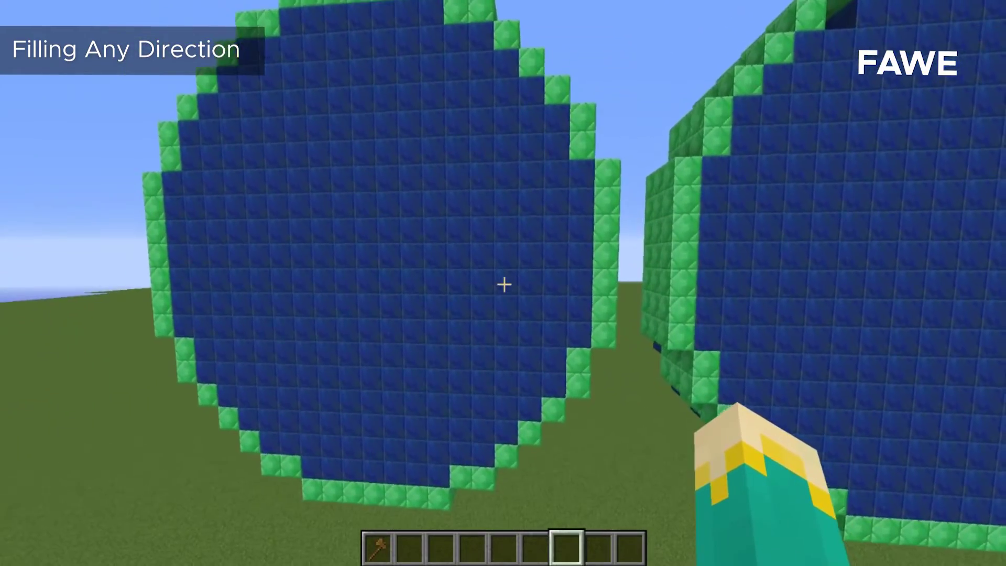
{"action": "key", "text": "w"}
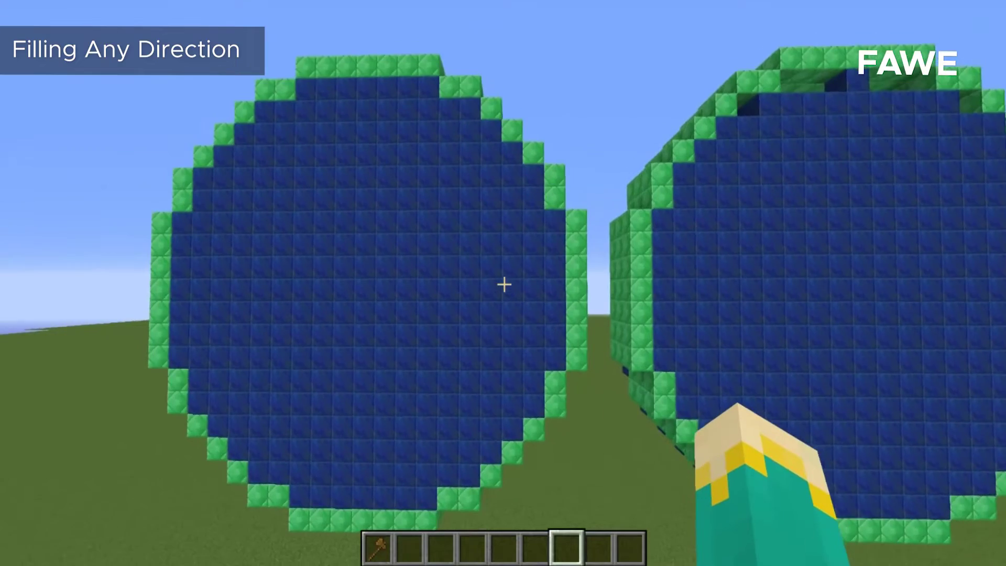
{"action": "key", "text": "w"}
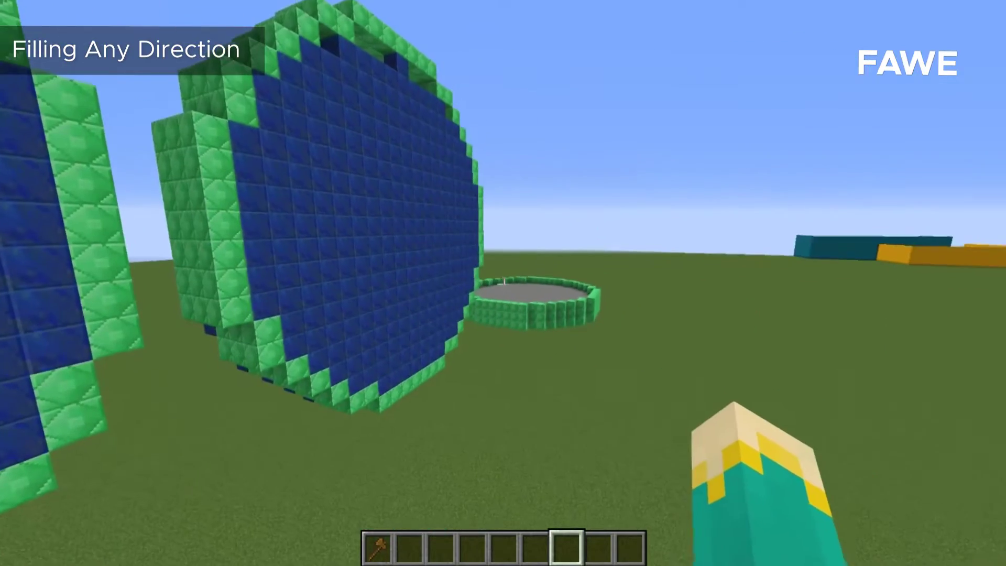
{"action": "key", "text": "w"}
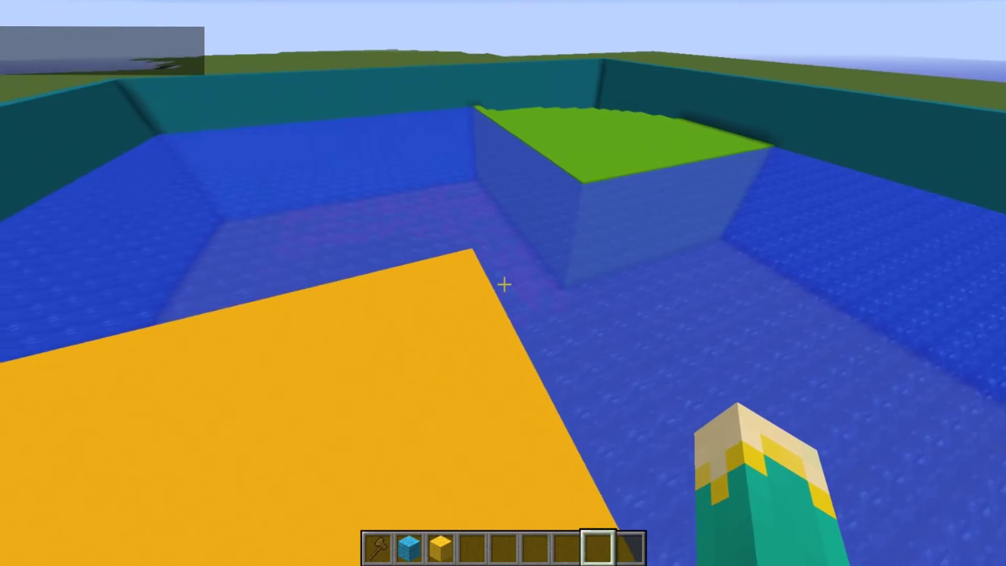
Step: Run //drain 10 beside the corner of the yellow platform in the walled water pool
{"action": "key", "text": "a"}
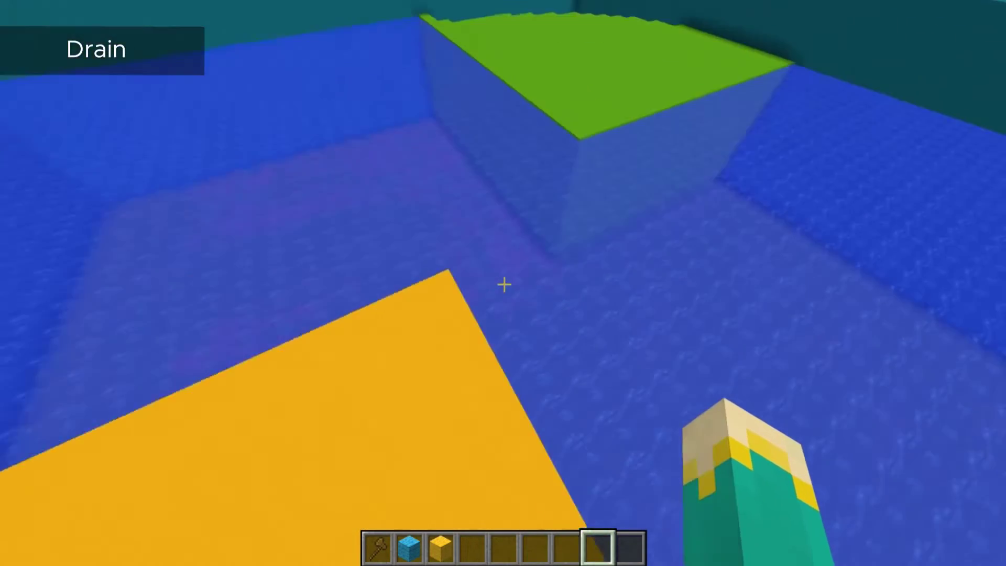
{"action": "key", "text": "w"}
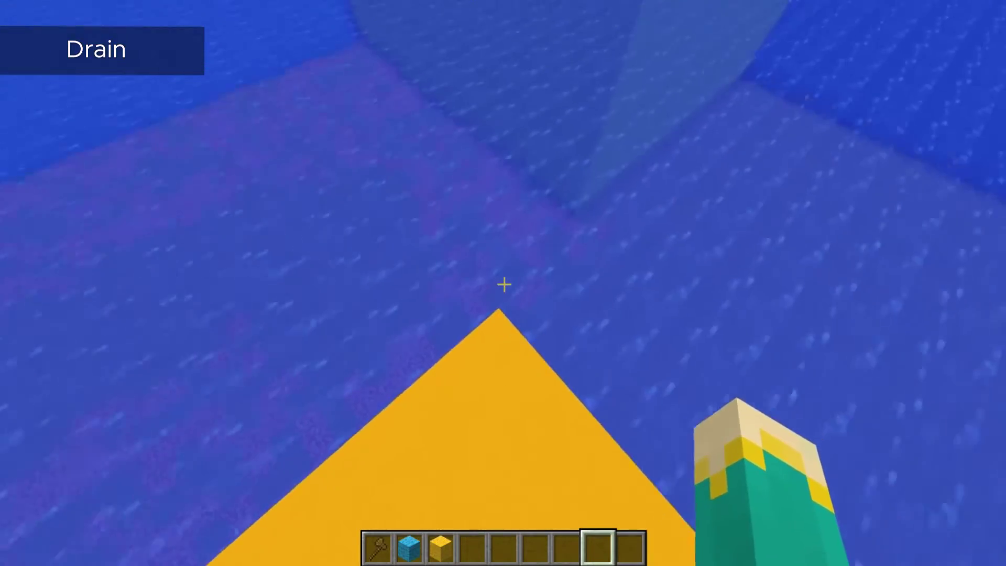
{"action": "key", "text": "d"}
{"action": "key", "text": "a"}
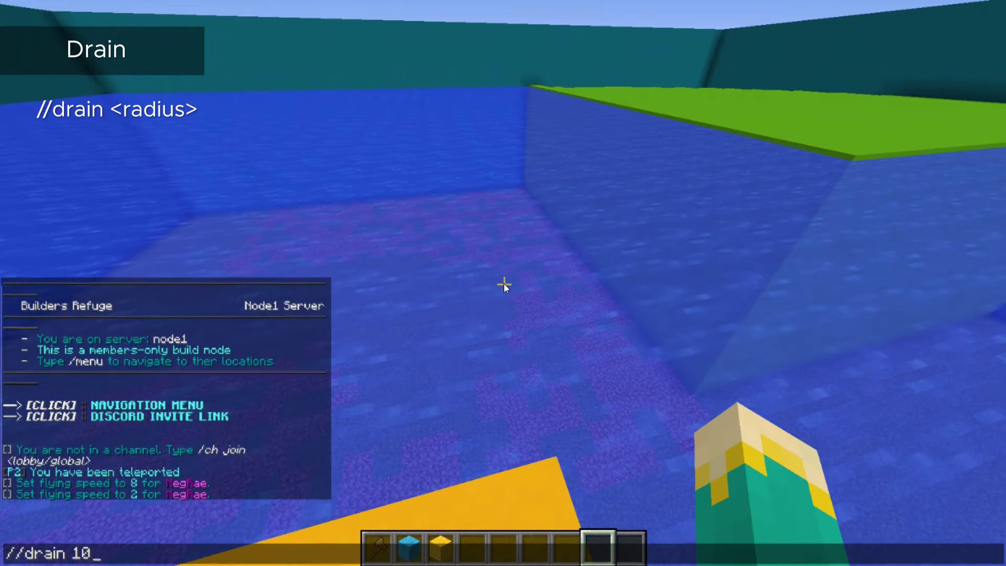
{"action": "key", "text": "Return"}
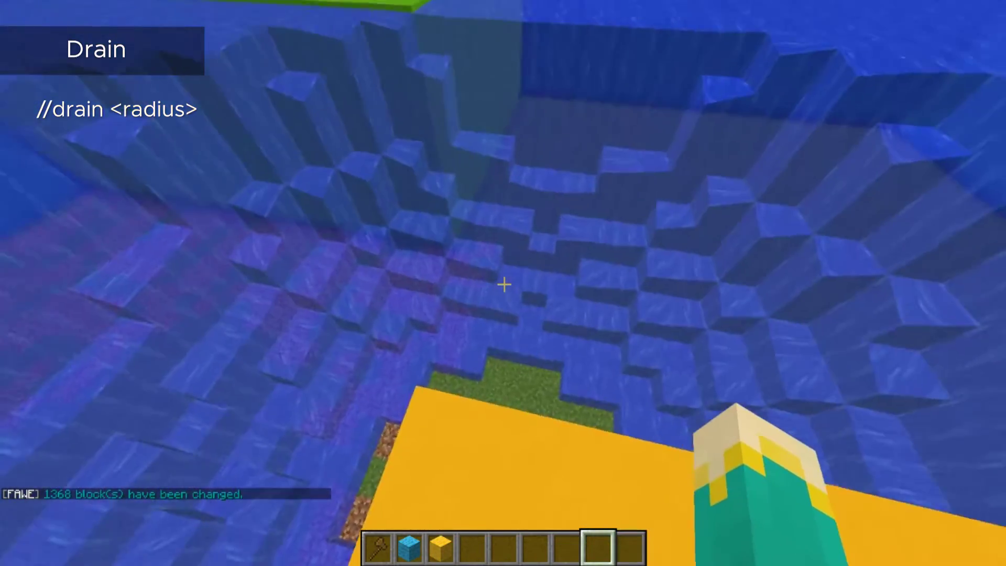